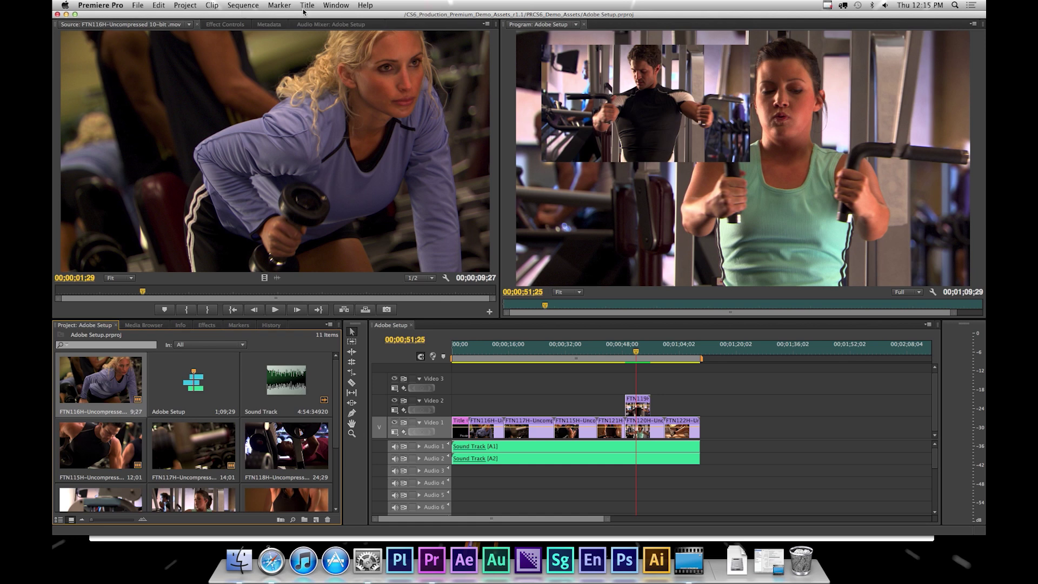
# Step: Check the Premiere Pro version information and look over the Help menu
pyautogui.click(122, 6)
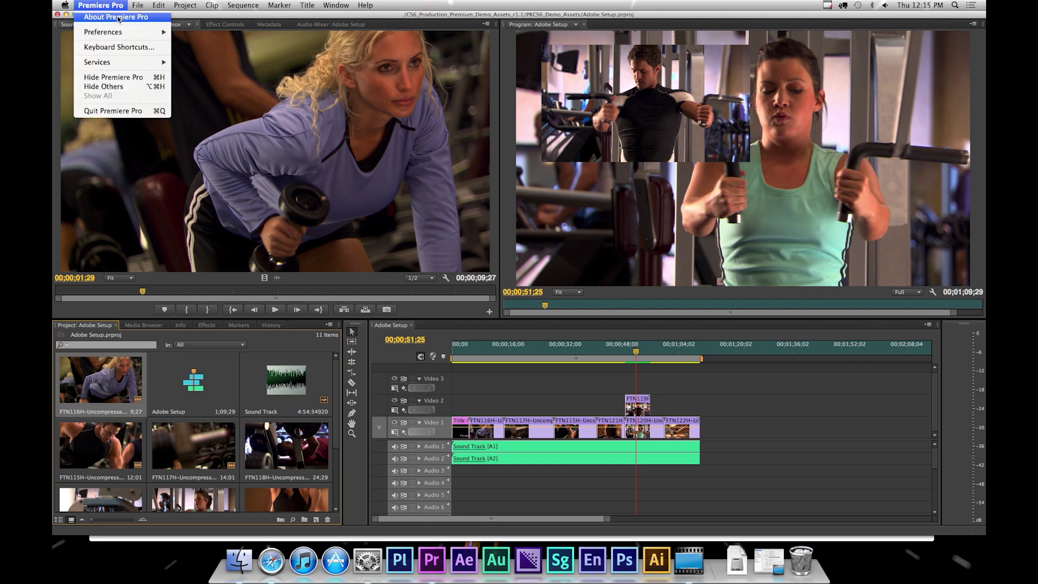
pyautogui.click(129, 16)
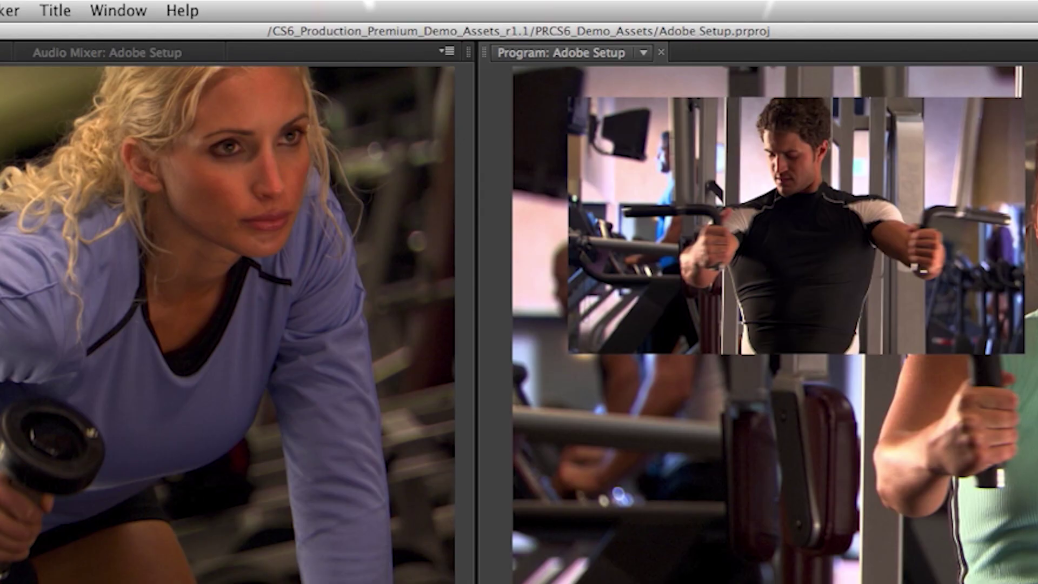
pyautogui.click(183, 11)
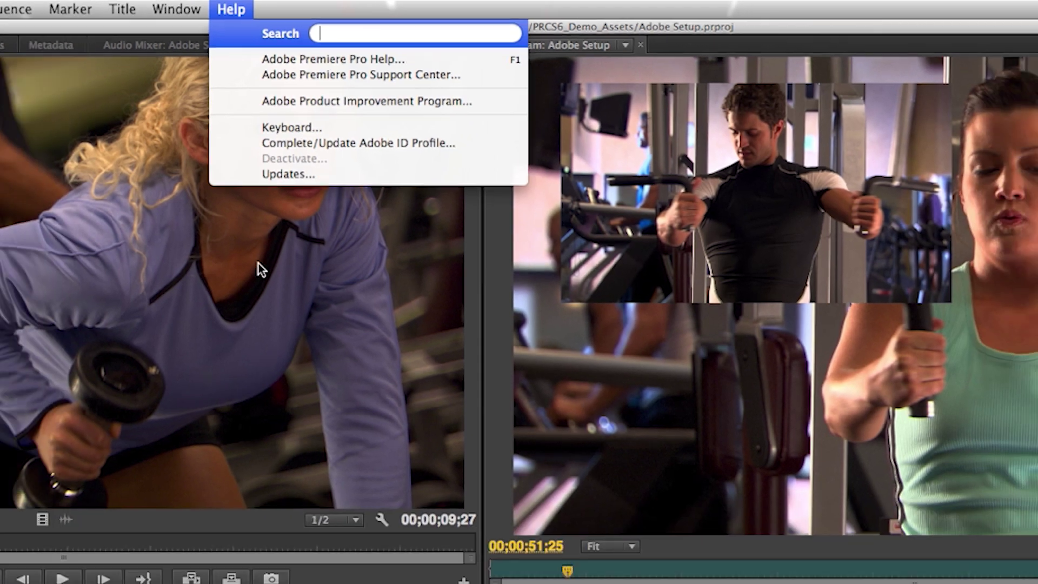
pyautogui.click(213, 312)
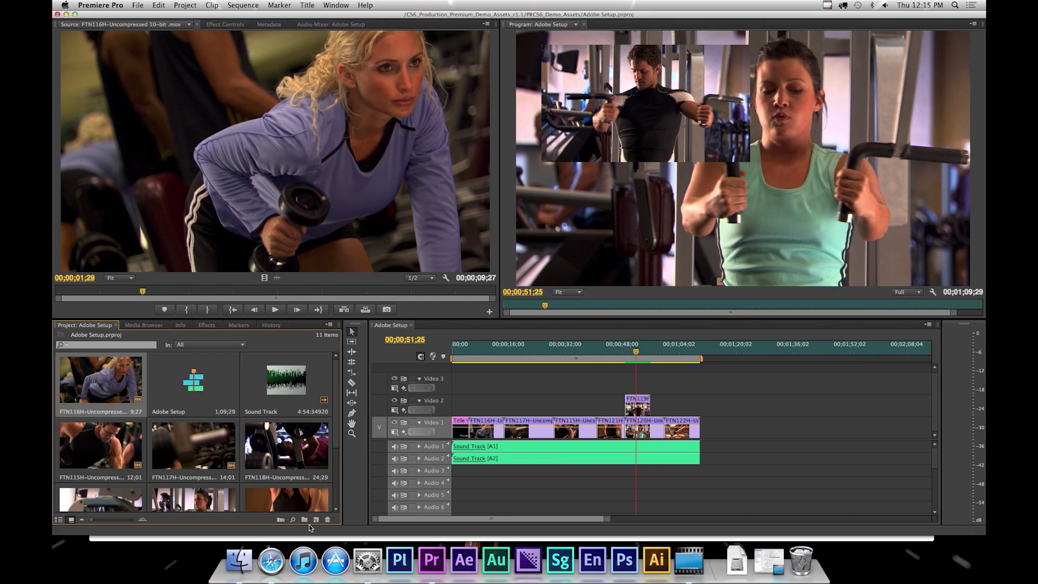
# Step: In Safari, go to the Matrox Support downloads page for MXO2 Family (Mac)
pyautogui.click(277, 566)
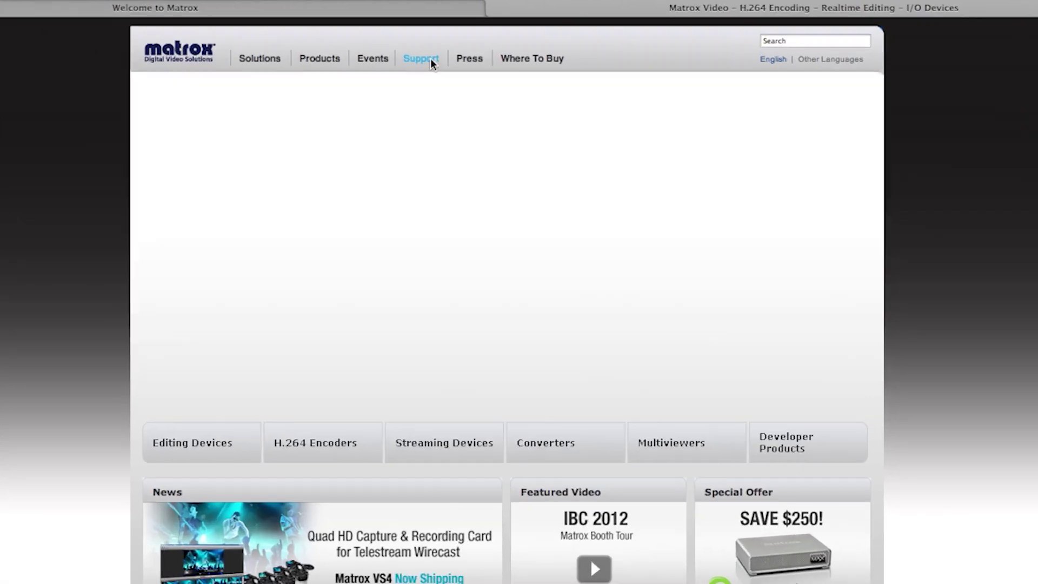
pyautogui.click(464, 82)
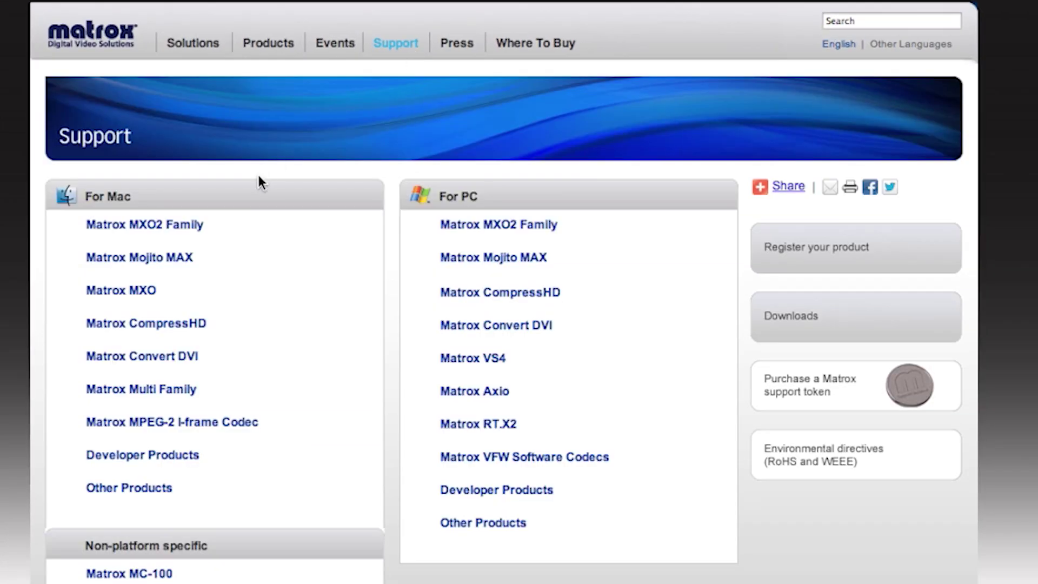
pyautogui.click(163, 226)
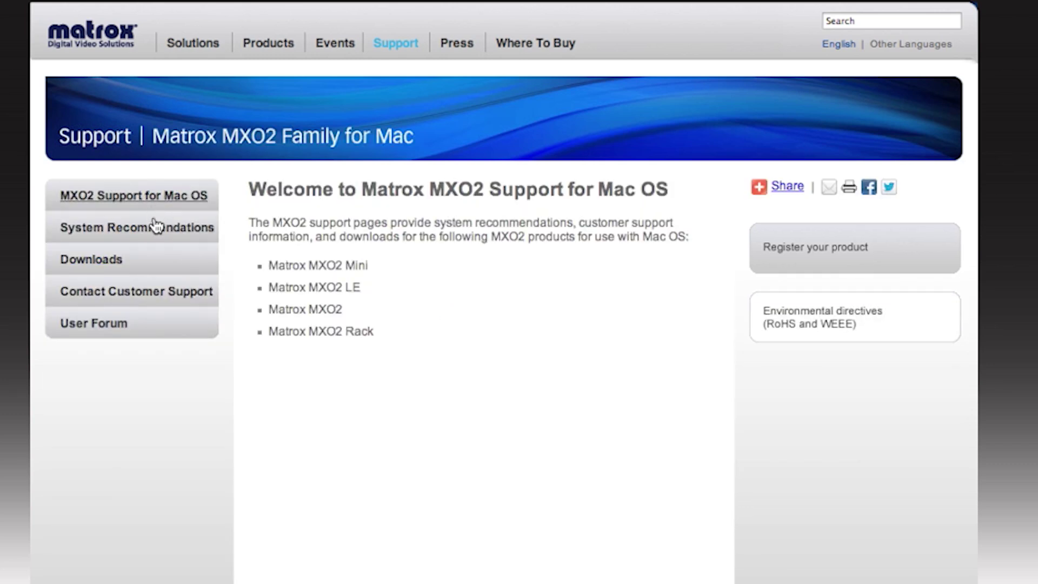
pyautogui.click(90, 260)
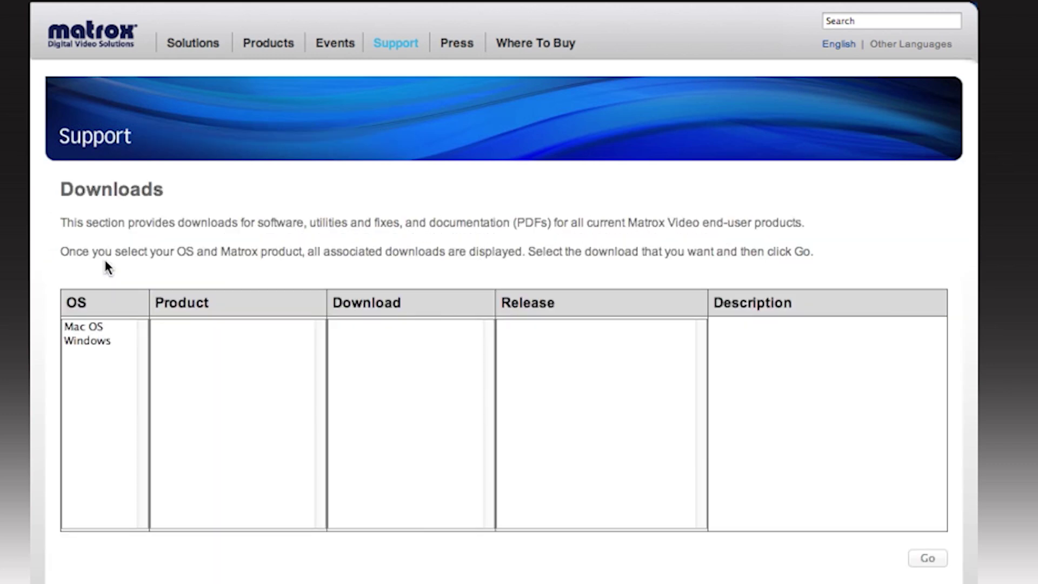
# Step: Select Mac OS, MXO2 Rack with MAX, release 3.2.0.0024, and highlight its supported Premiere Pro version
pyautogui.click(96, 327)
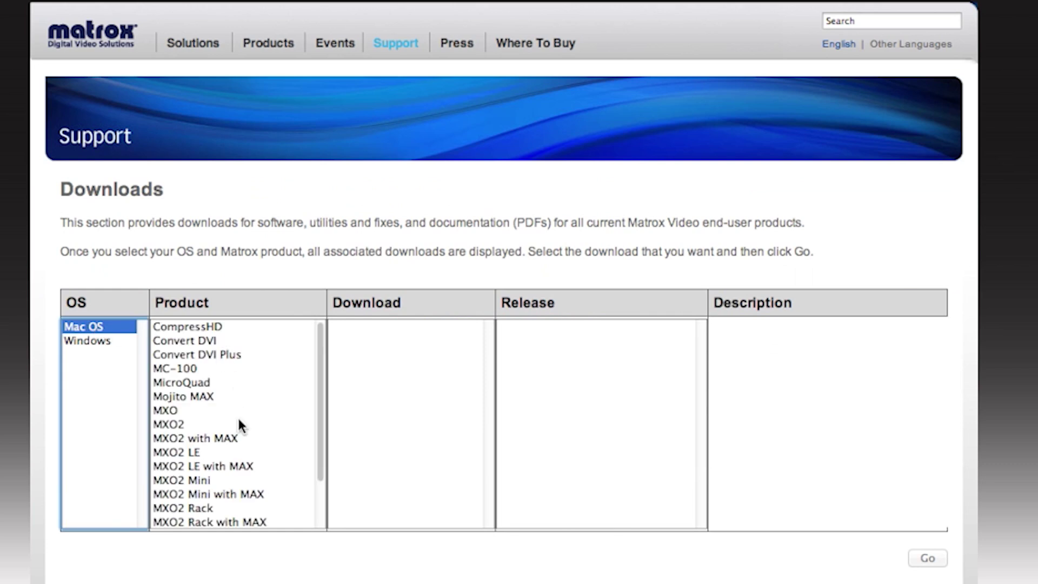
pyautogui.scroll(-3, 237, 422)
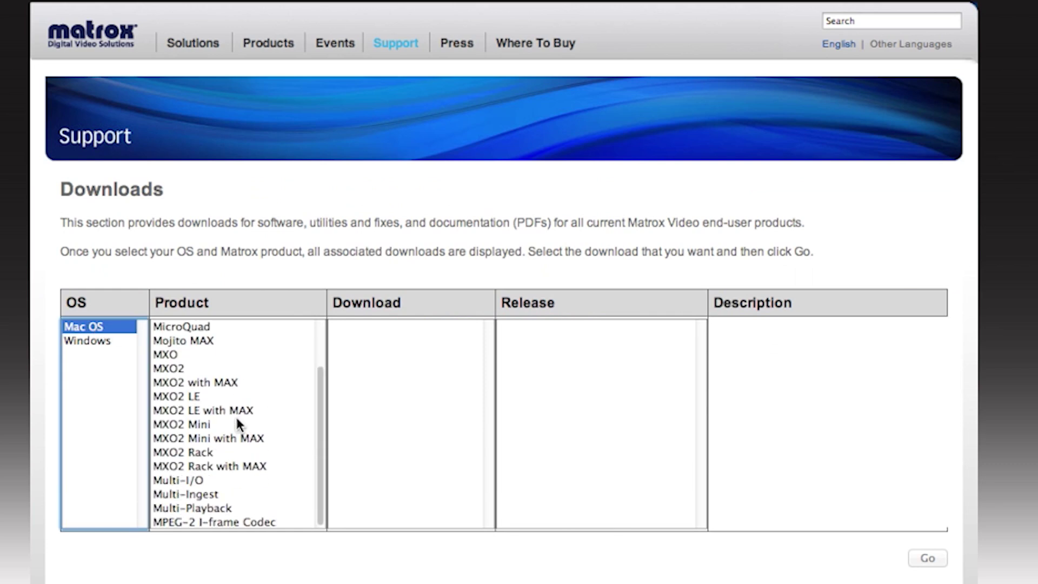
pyautogui.click(256, 467)
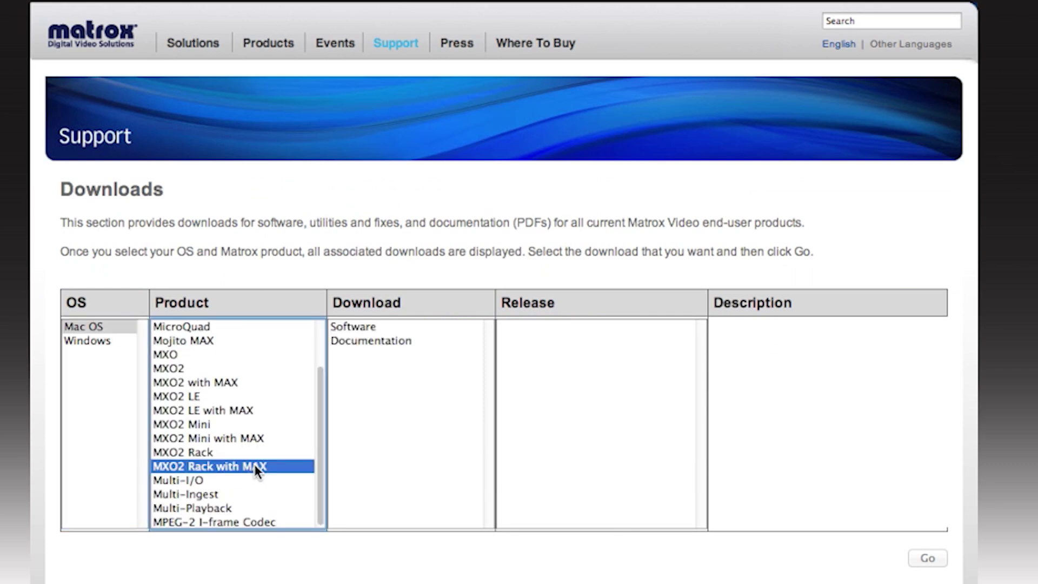
pyautogui.click(355, 326)
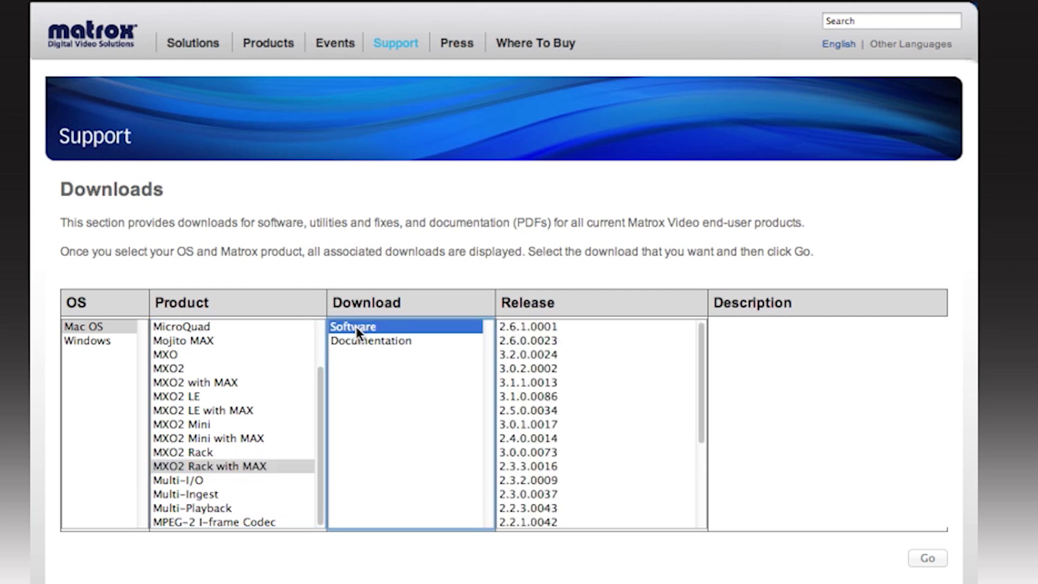
pyautogui.click(500, 356)
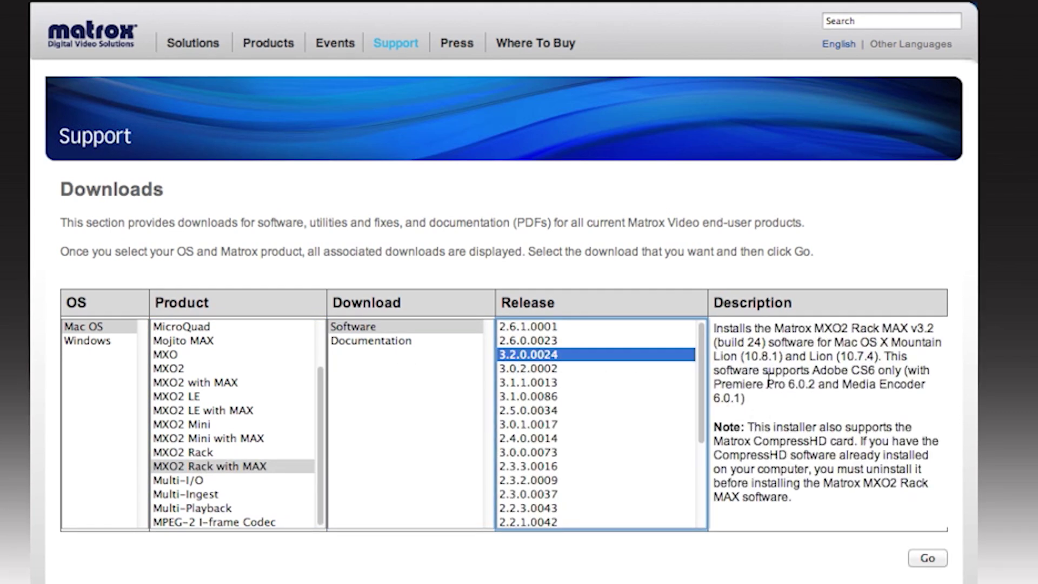
pyautogui.moveTo(714, 387); pyautogui.dragTo(936, 397)
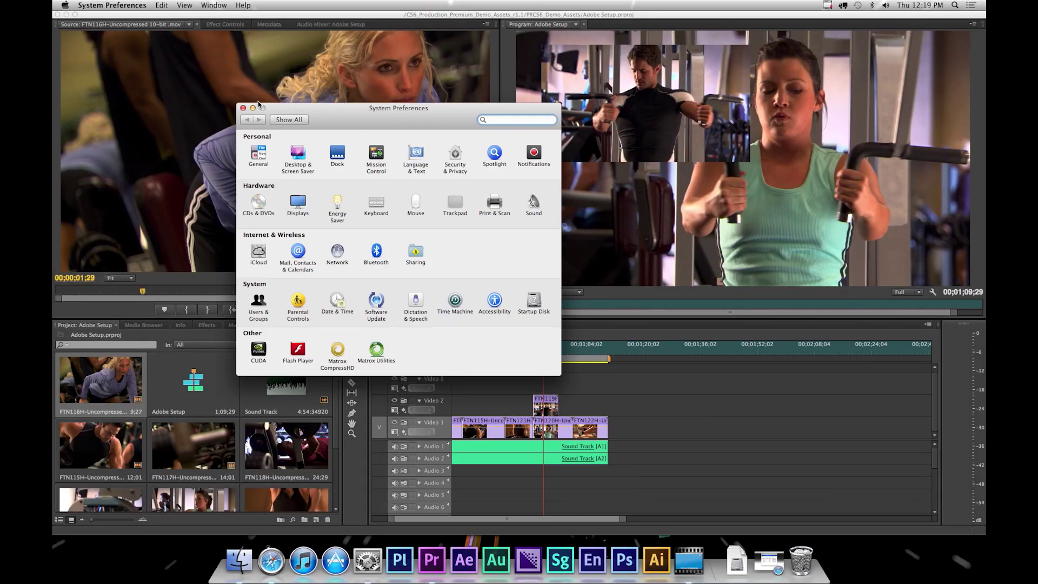
# Step: Review the Matrox Utilities Info pane, then go back and open the Sound preferences' input devices
pyautogui.click(253, 108)
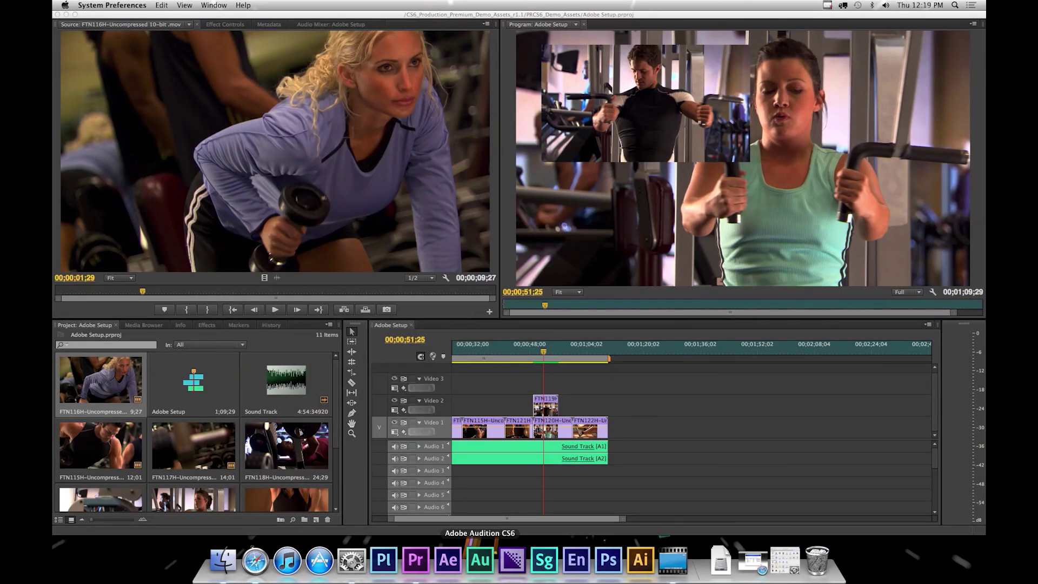
pyautogui.click(360, 565)
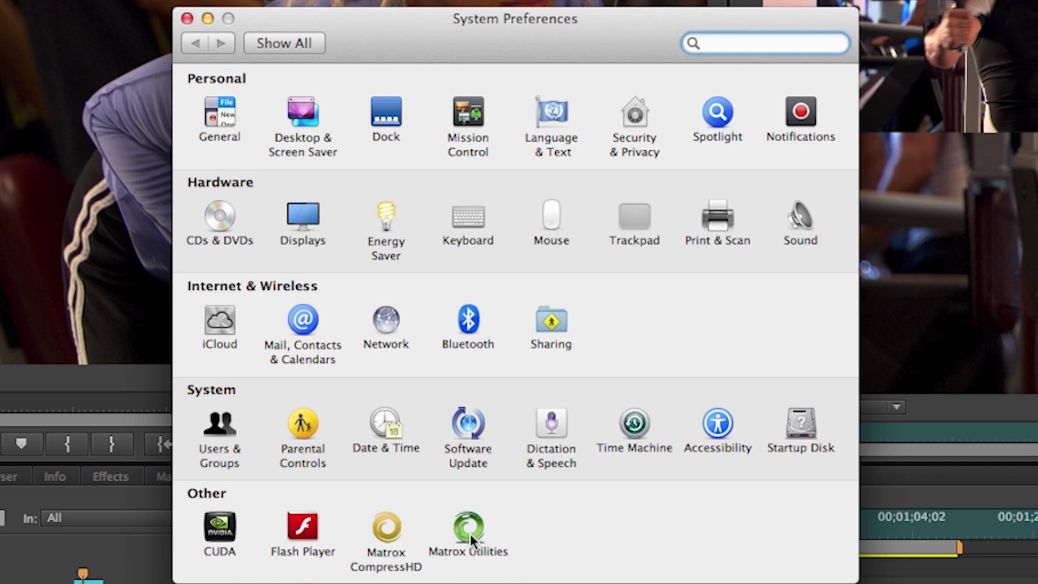
pyautogui.click(469, 534)
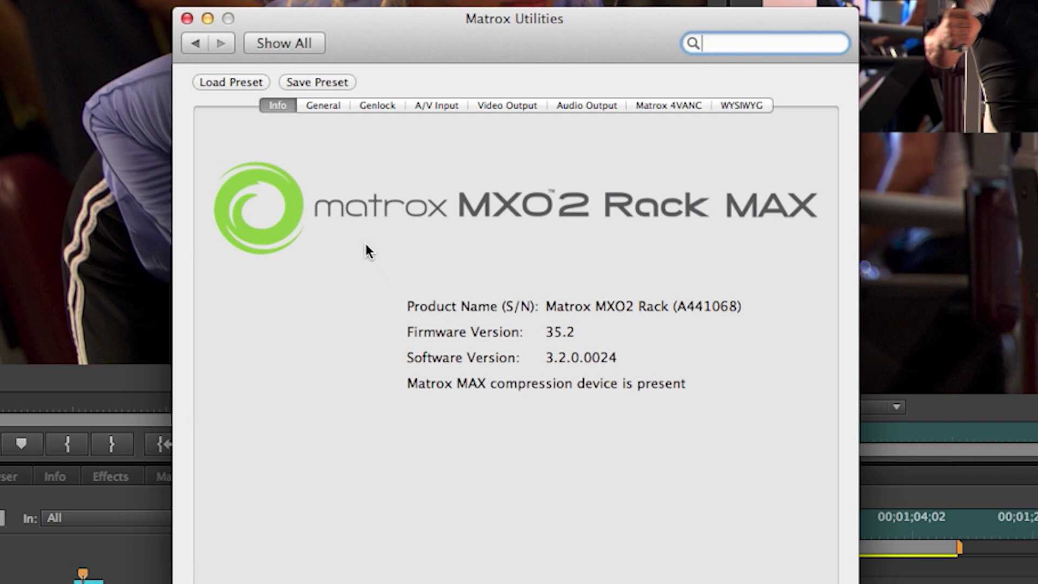
pyautogui.click(199, 44)
pyautogui.click(787, 224)
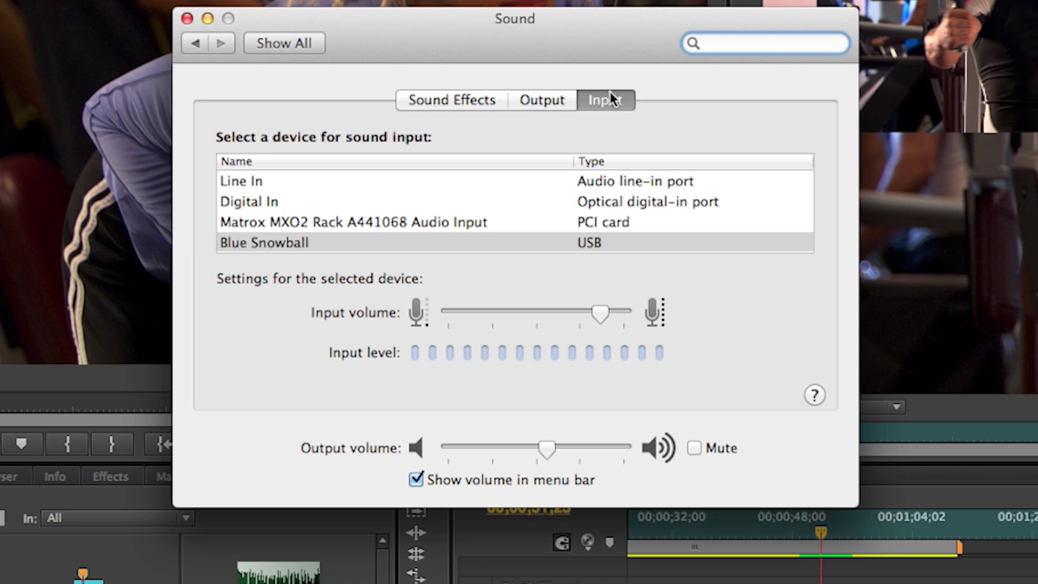
# Step: Set the sound output device to Headphones and close the Sound window
pyautogui.click(542, 100)
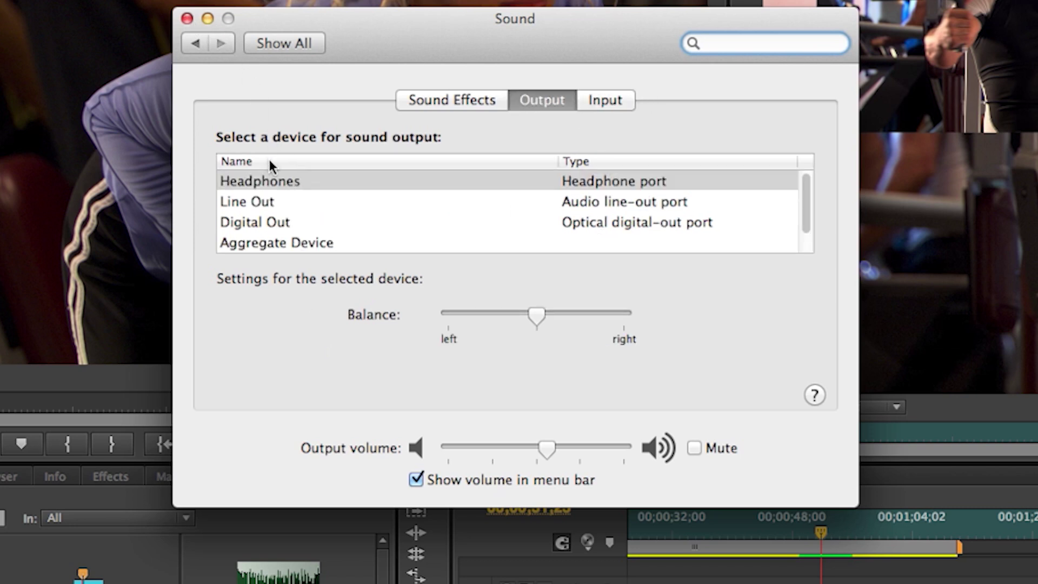
pyautogui.click(271, 180)
pyautogui.click(188, 19)
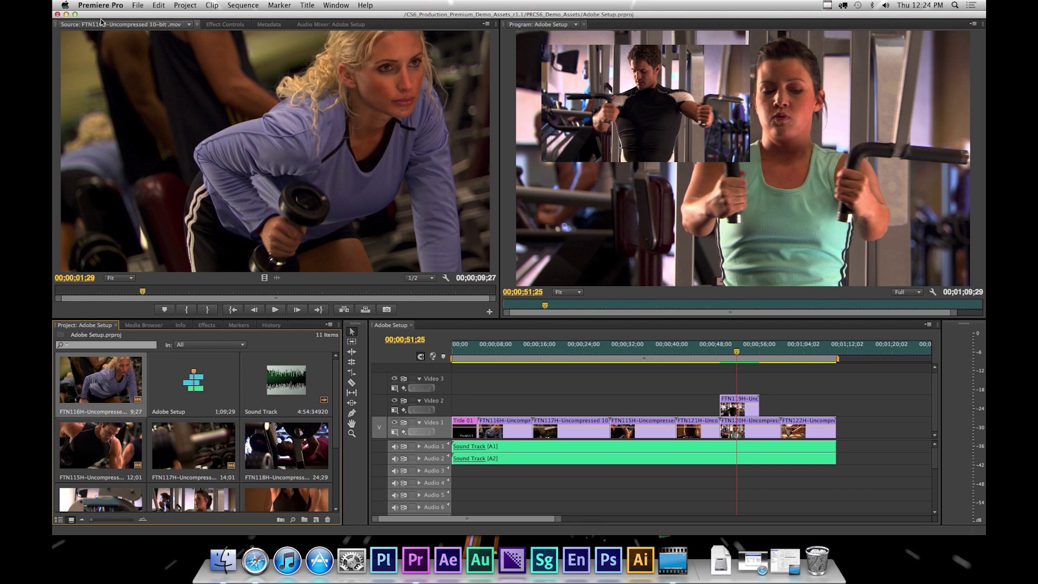
# Step: In Playback preferences, set Matrox Player as audio device, uncheck Adobe DV video, then view Audio Hardware
pyautogui.click(100, 5)
pyautogui.moveTo(106, 35)
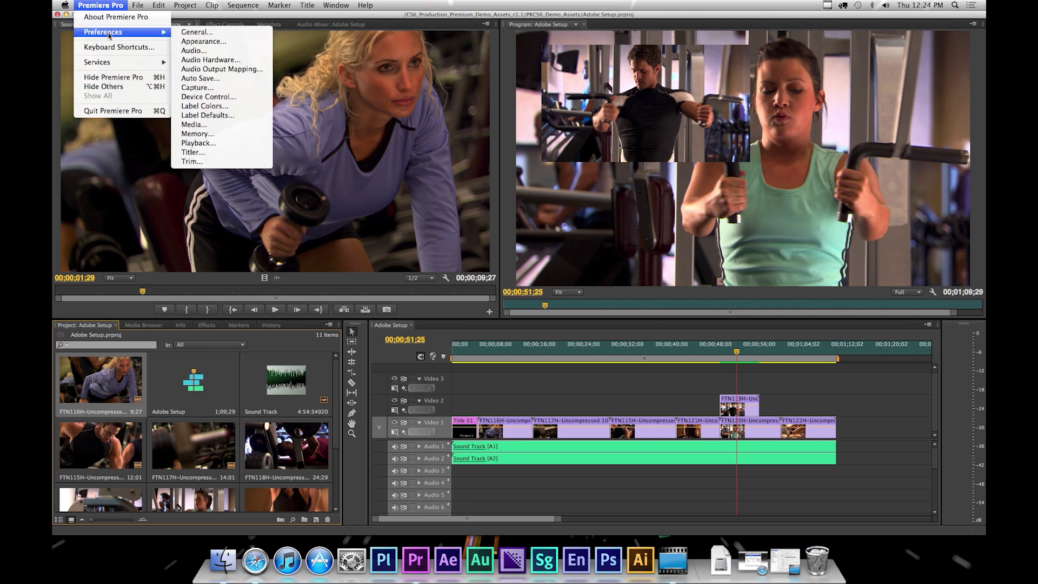
pyautogui.click(201, 143)
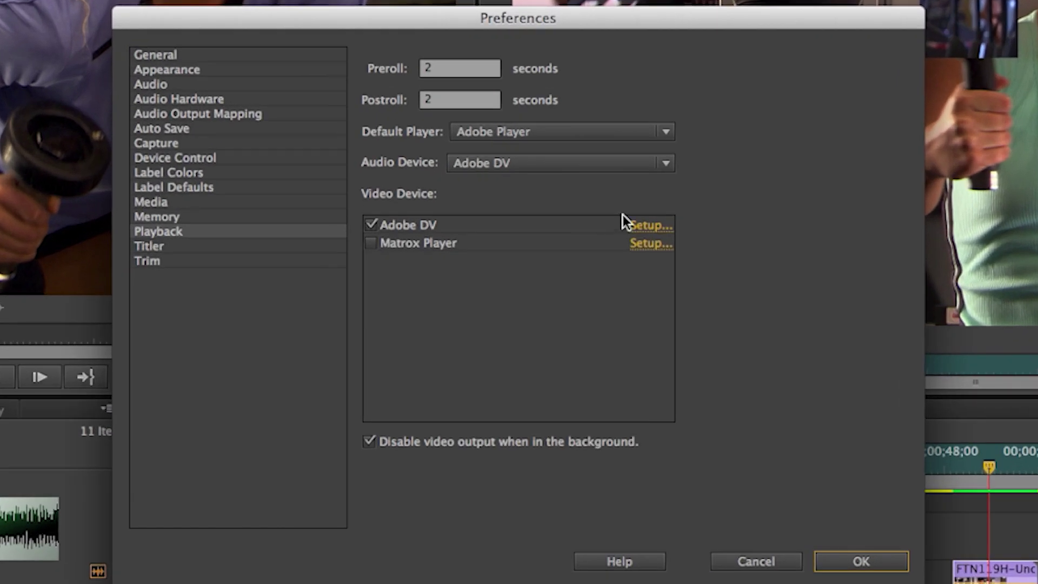
pyautogui.click(667, 167)
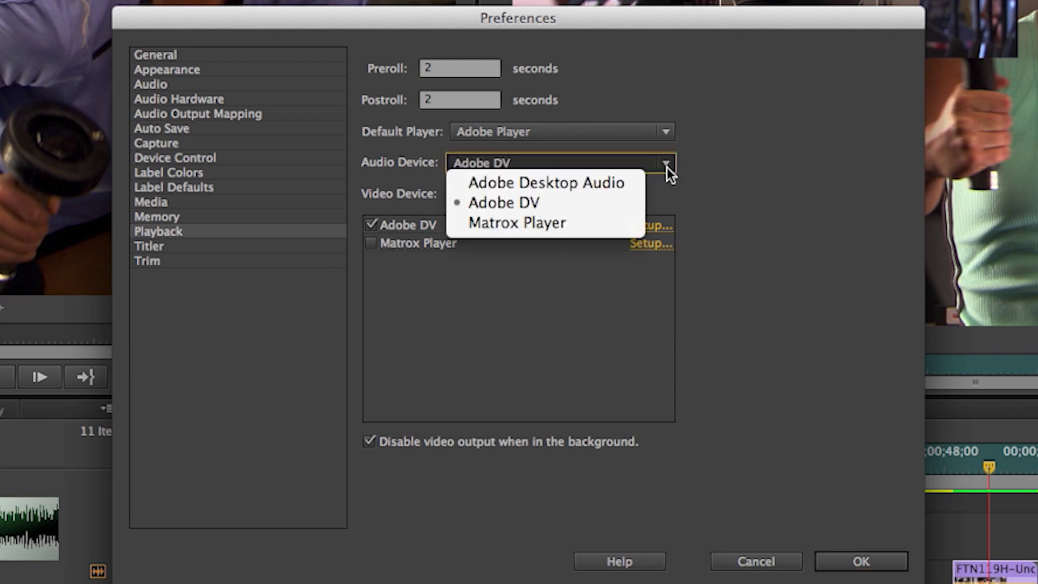
pyautogui.click(615, 222)
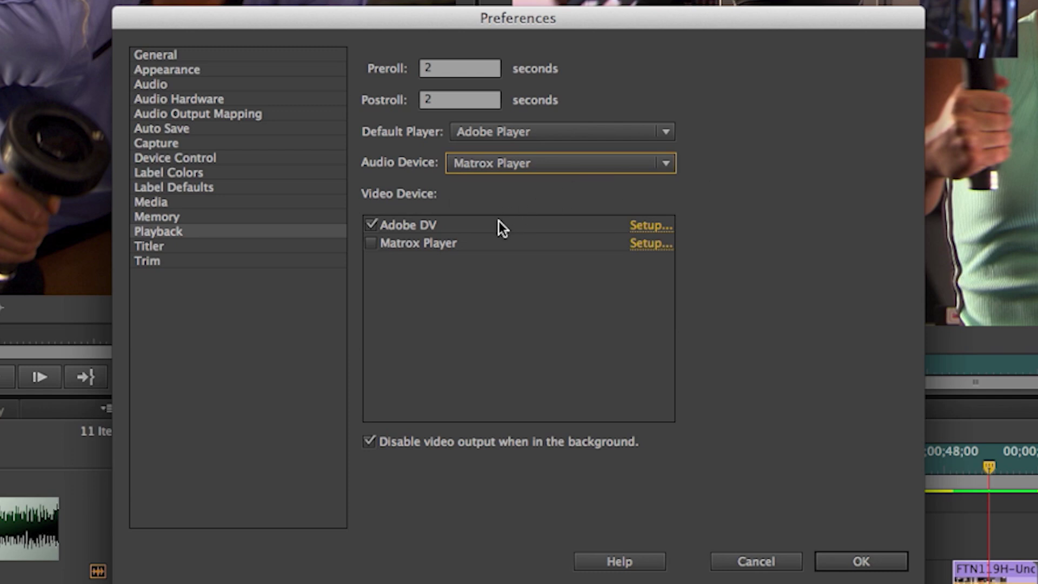
pyautogui.click(371, 225)
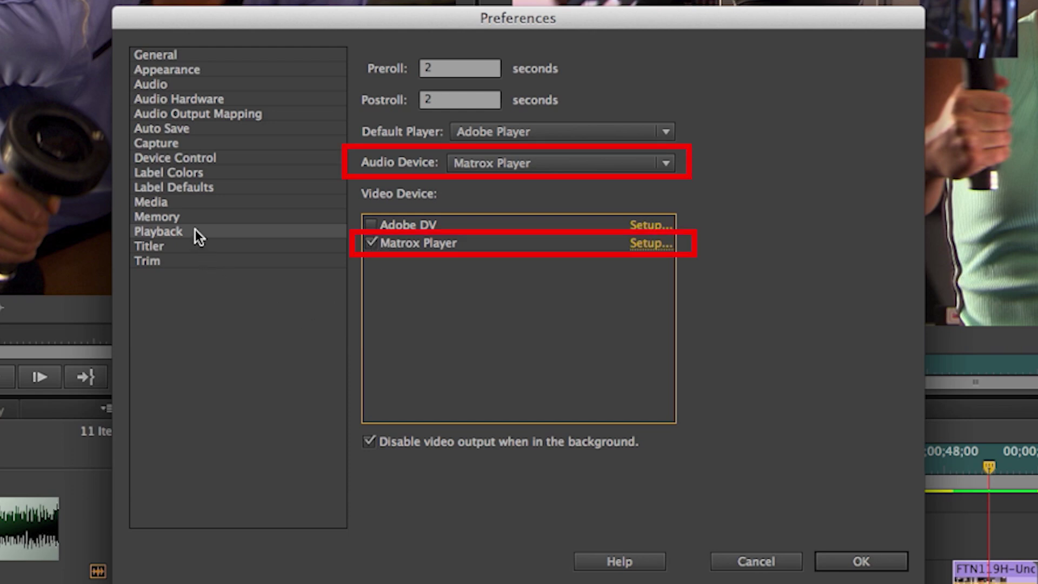
pyautogui.click(178, 102)
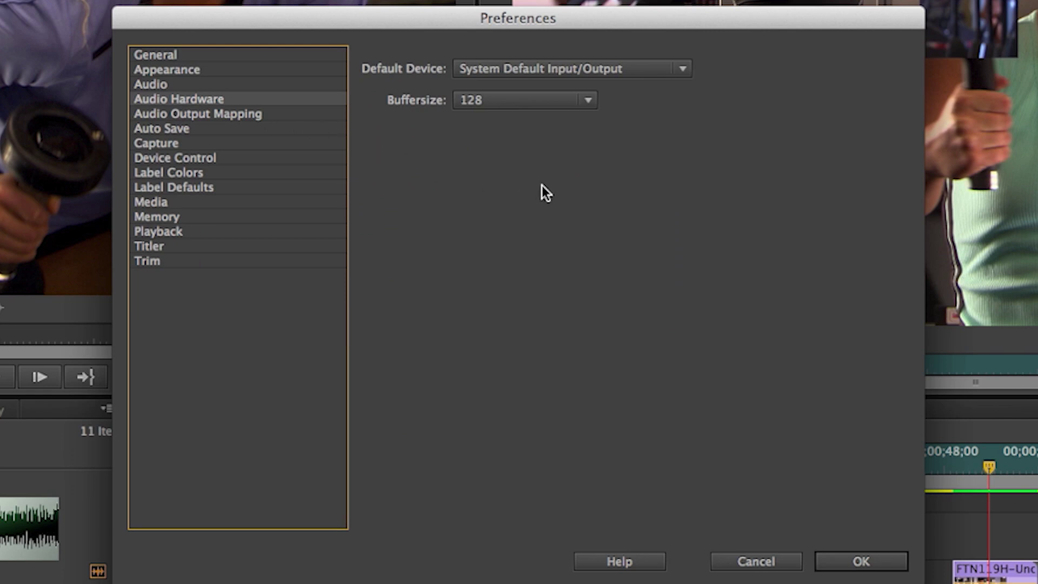
# Step: Set the audio hardware default device to Built-in Output with buffer size 512 and confirm
pyautogui.click(682, 69)
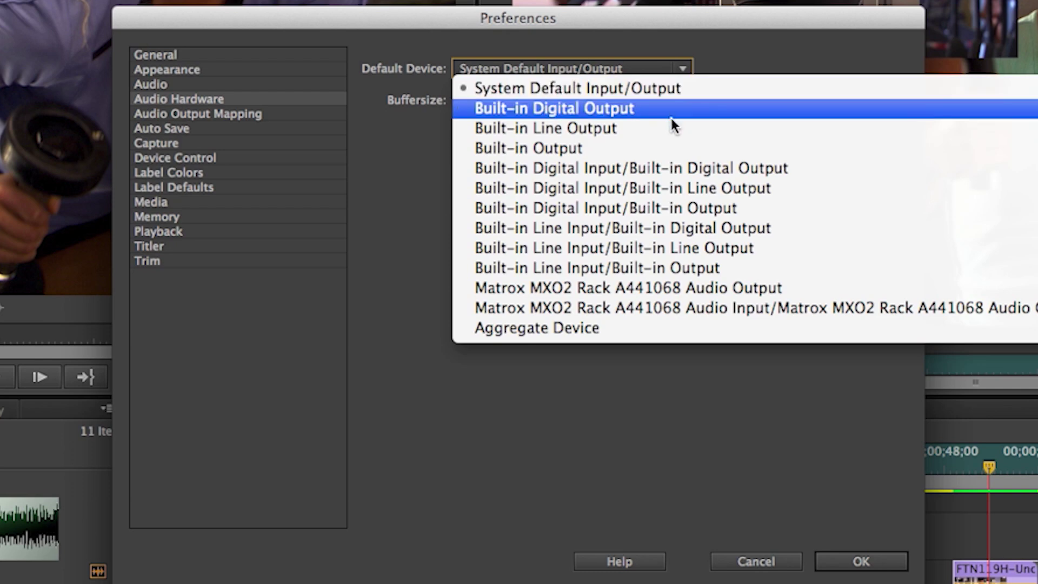
pyautogui.click(668, 148)
pyautogui.click(684, 69)
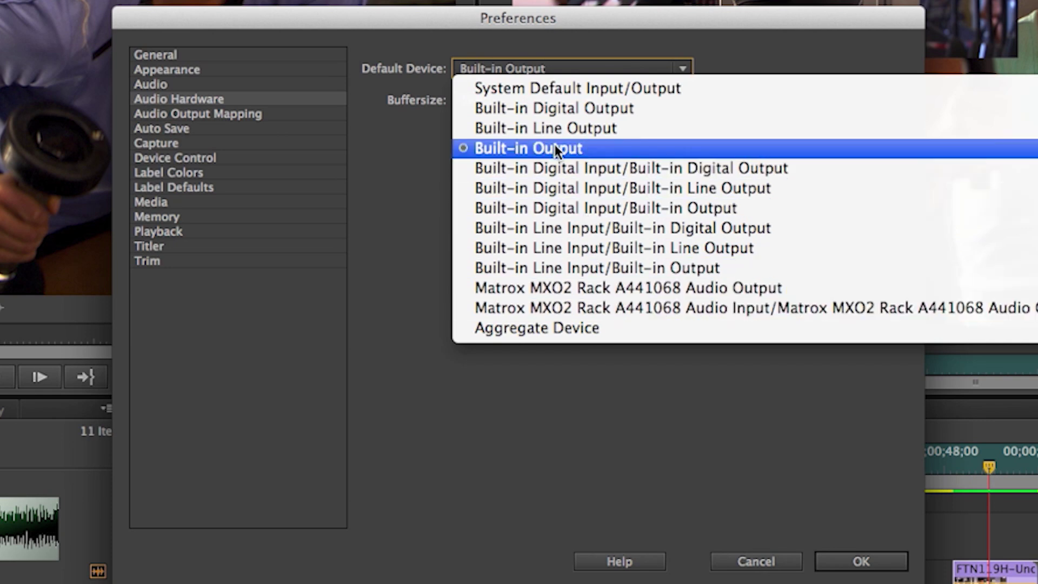
pyautogui.click(391, 128)
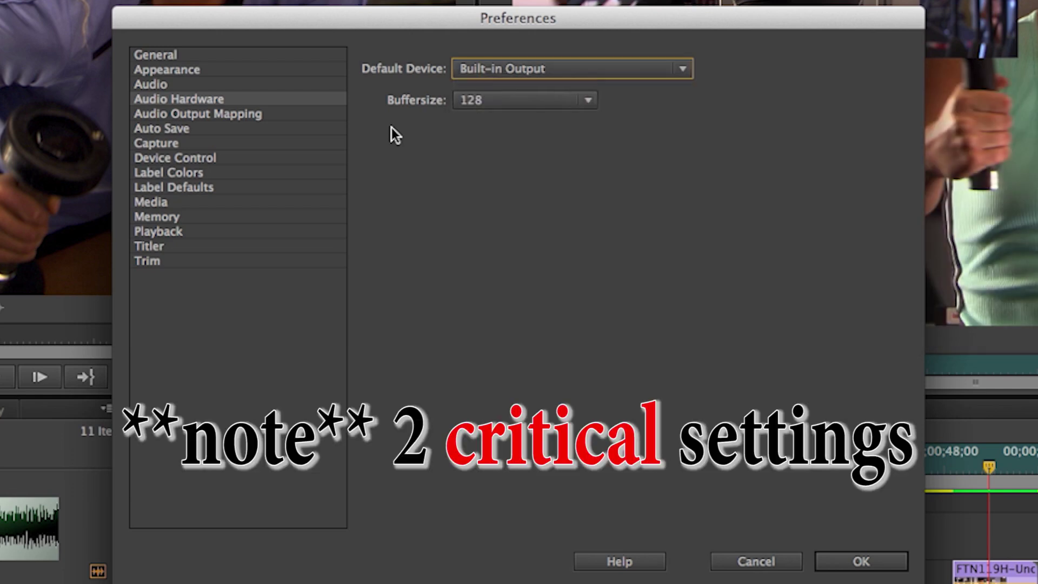
pyautogui.click(591, 104)
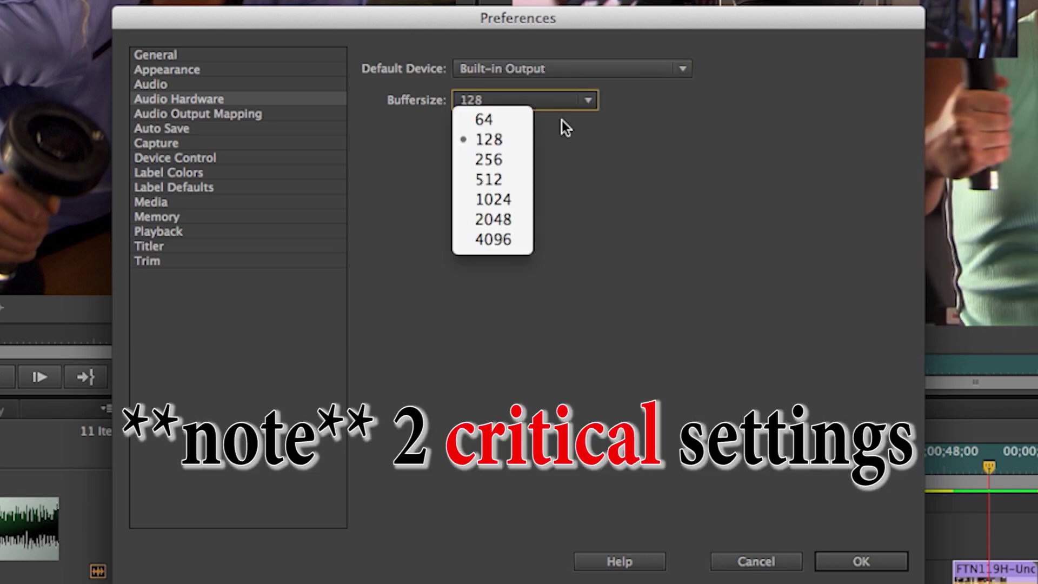
pyautogui.click(515, 180)
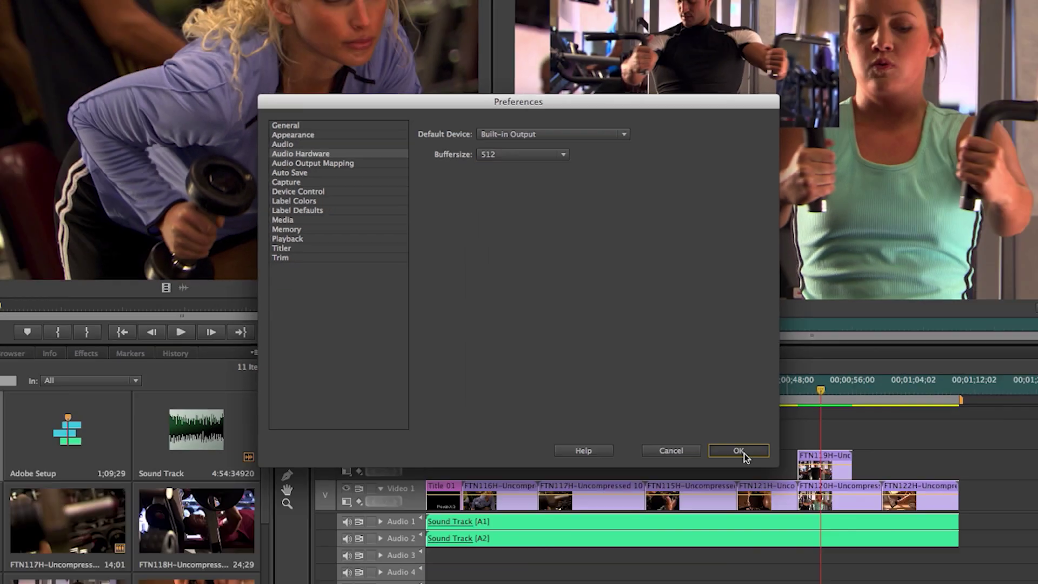
pyautogui.click(866, 563)
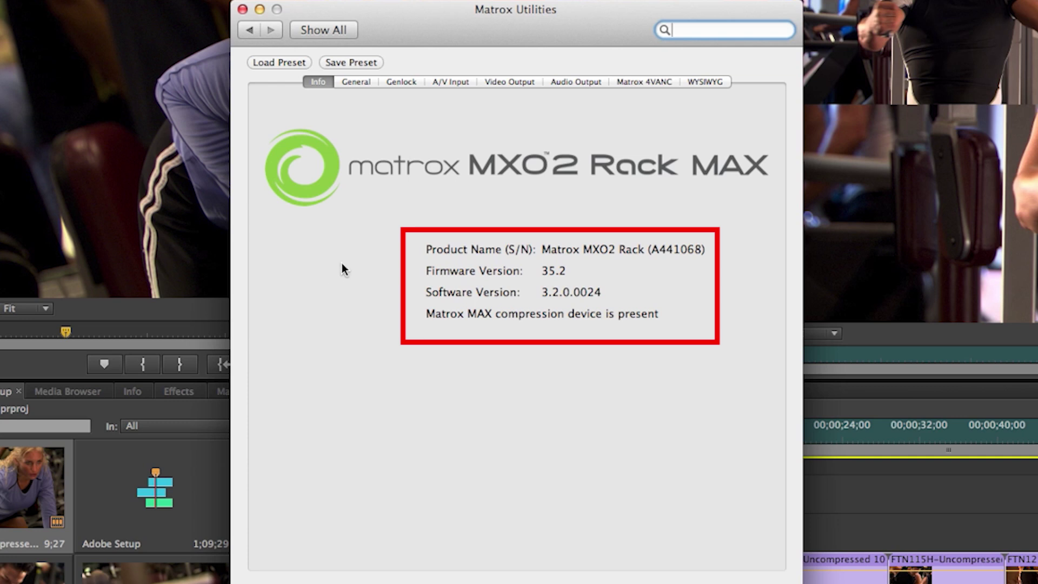
# Step: In Matrox Utilities General settings, keep the analog NTSC pedestal at 7.5 IRE
pyautogui.click(350, 82)
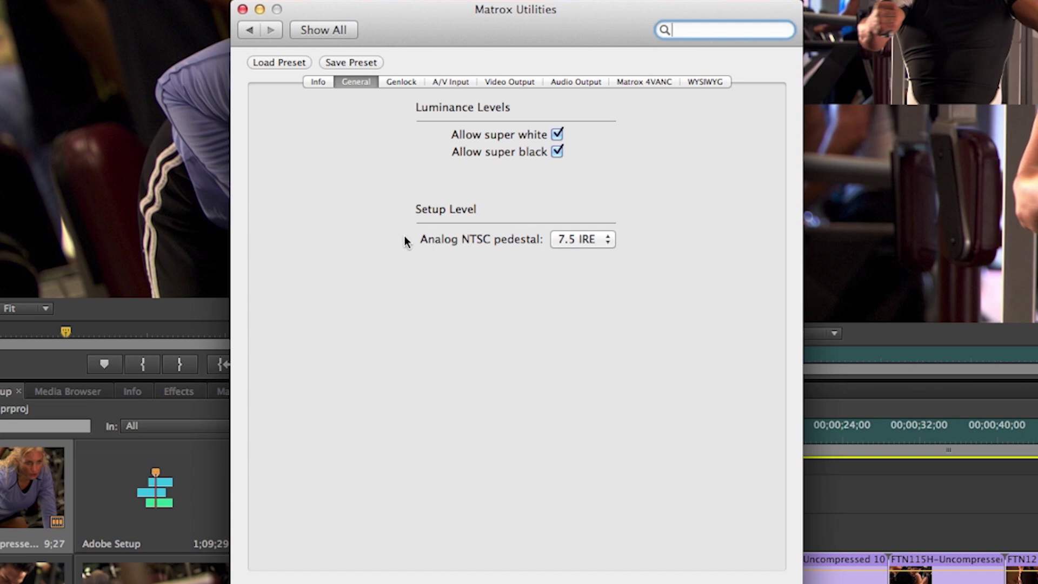
pyautogui.click(610, 240)
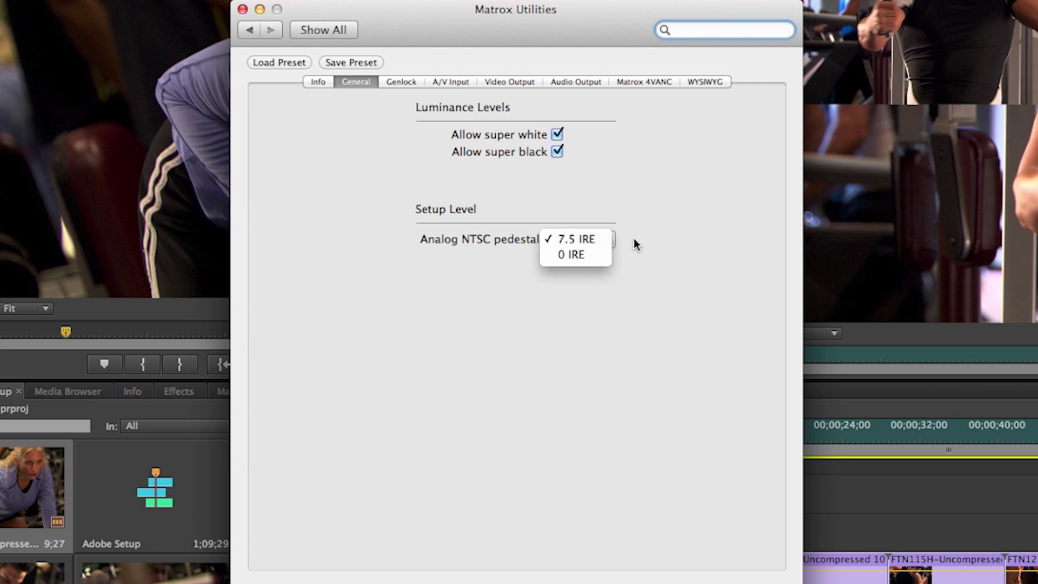
pyautogui.click(635, 242)
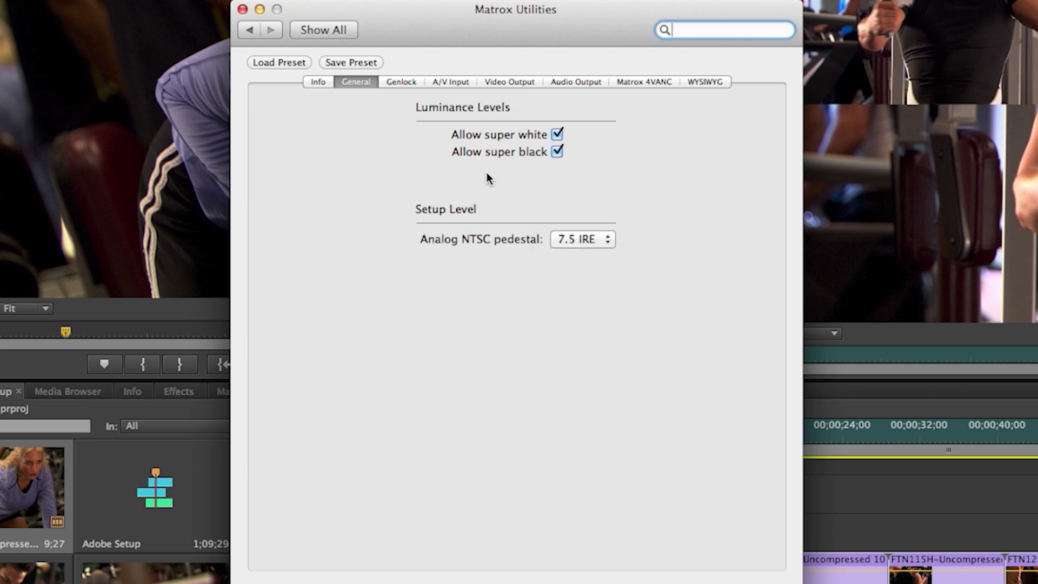
# Step: On the Genlock settings, toggle external genlock on and back off
pyautogui.click(397, 81)
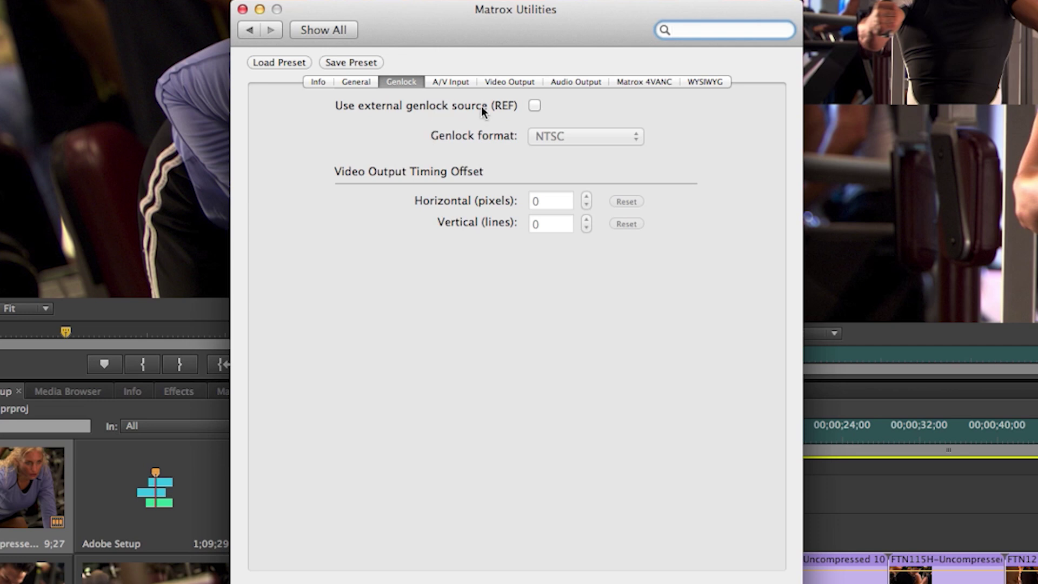
pyautogui.click(533, 105)
pyautogui.click(550, 107)
# Step: On A/V Input, keep Composite as video input and Analog balanced XLR as audio input
pyautogui.click(464, 81)
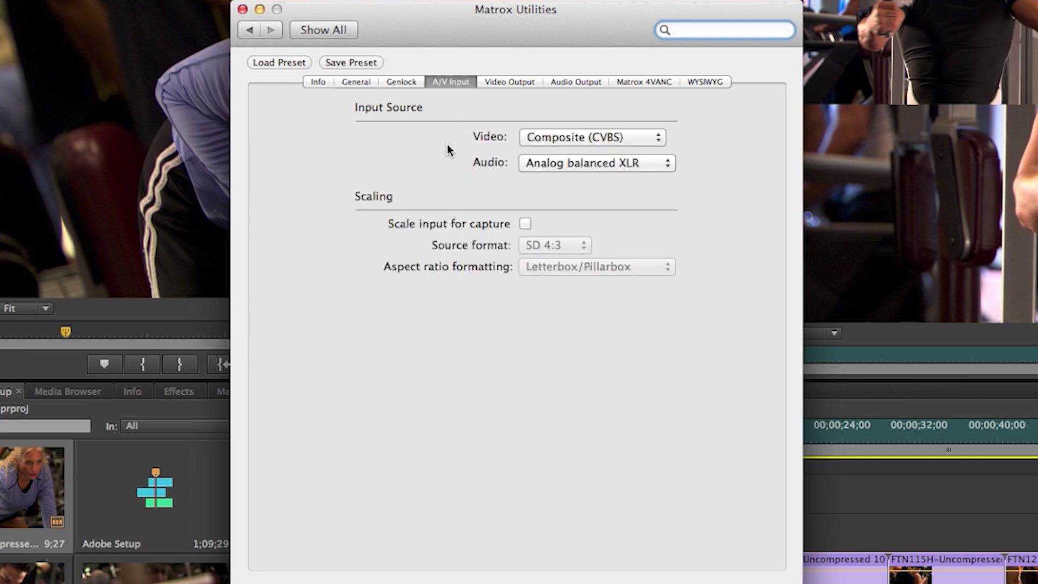
pyautogui.click(661, 143)
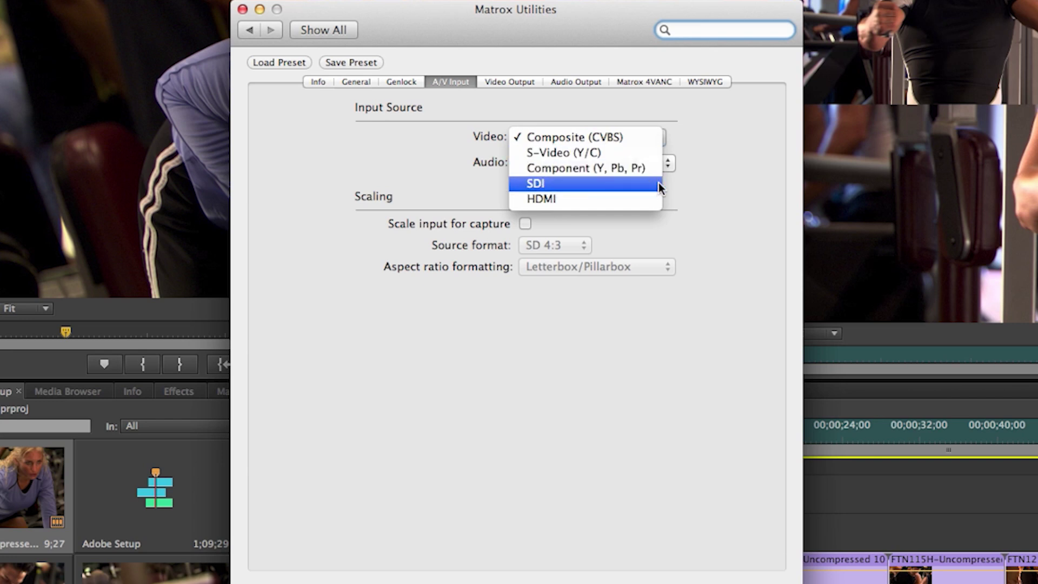
pyautogui.click(701, 151)
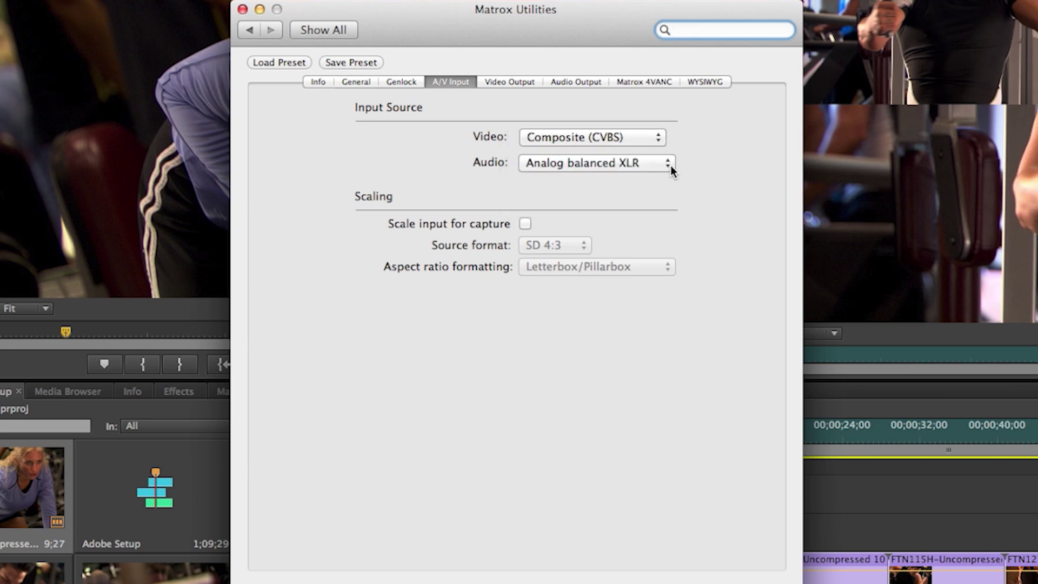
pyautogui.click(671, 169)
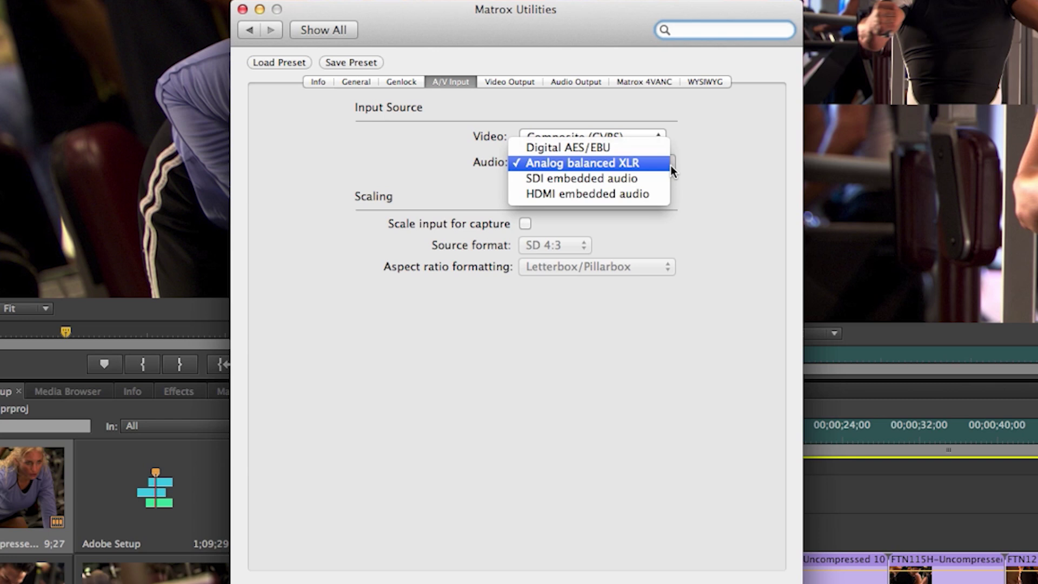
pyautogui.click(675, 196)
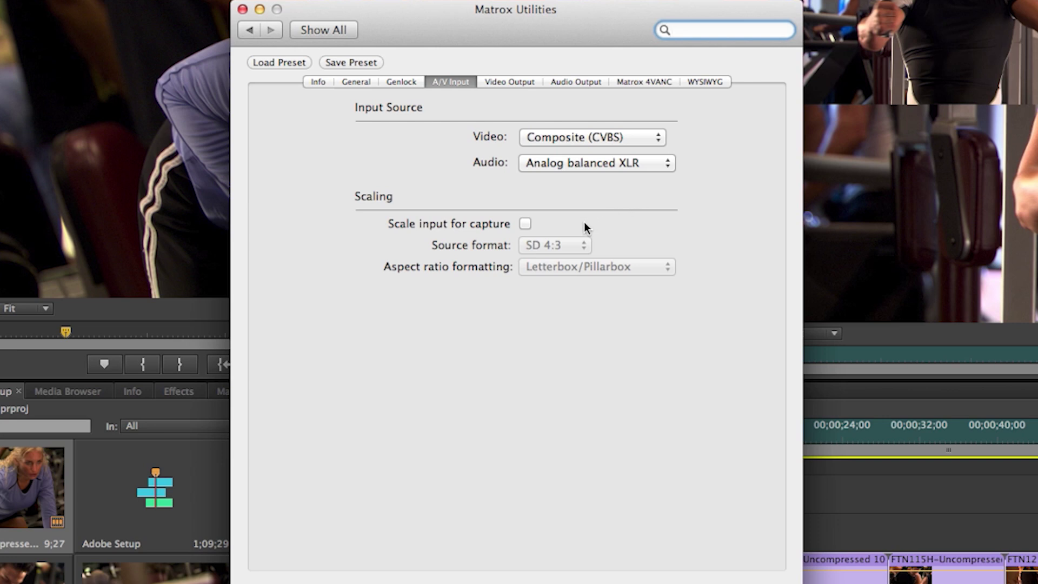
# Step: Enable input scaling for capture, keep SD 4:3 source format, and review aspect ratio options
pyautogui.click(525, 223)
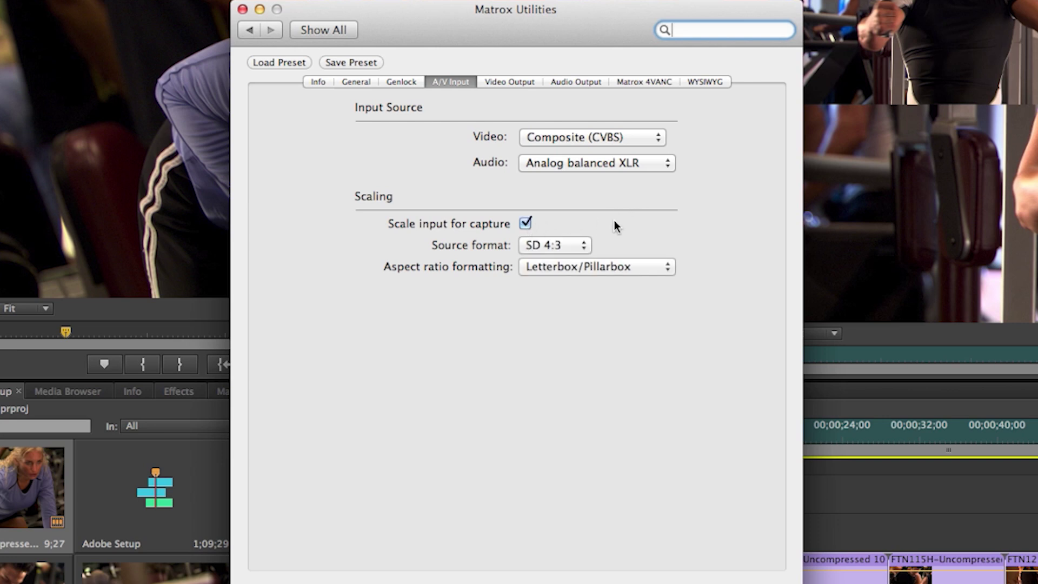
pyautogui.click(584, 248)
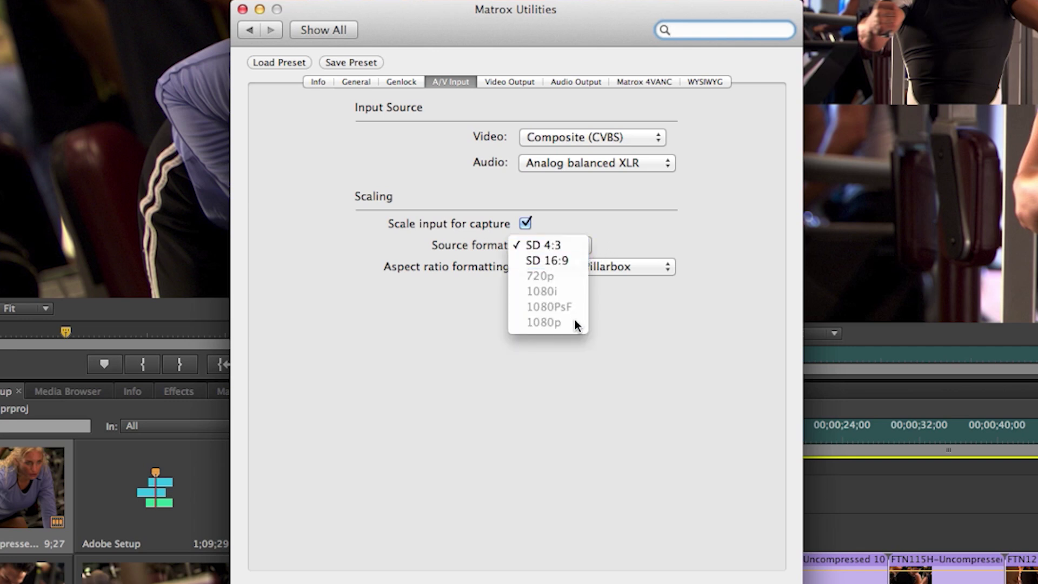
pyautogui.click(628, 211)
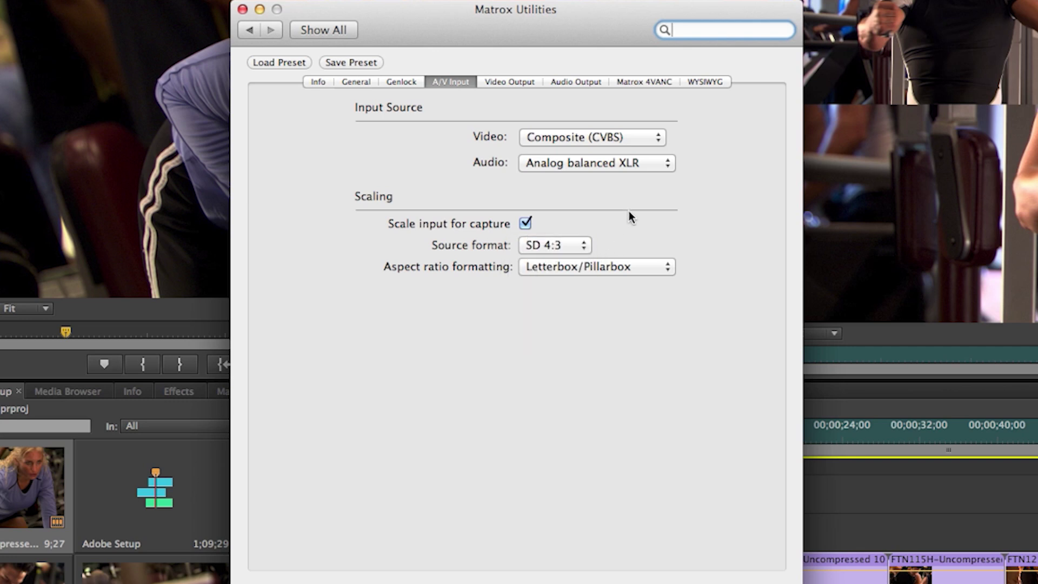
pyautogui.click(668, 273)
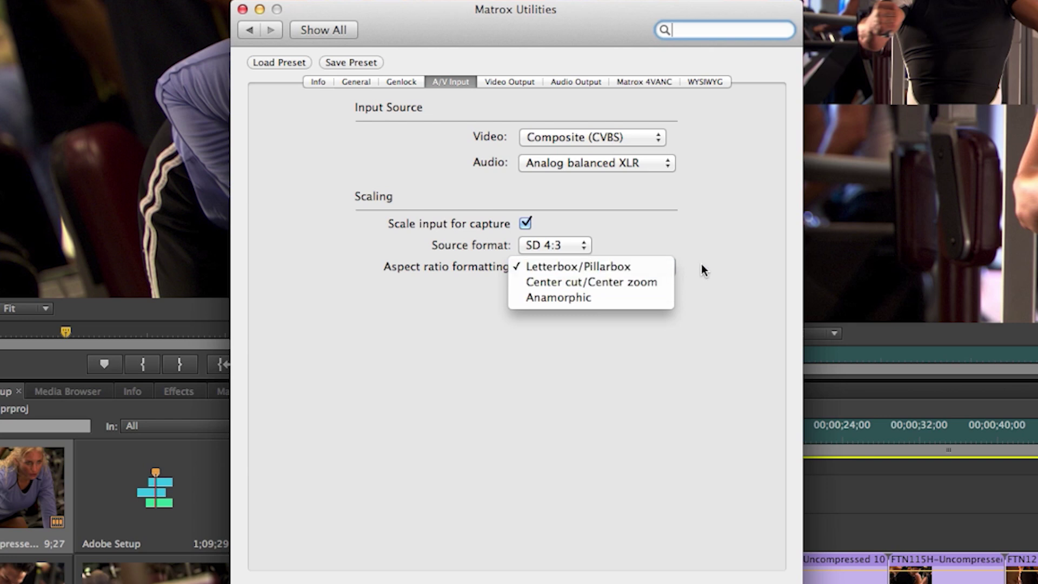
pyautogui.click(525, 223)
pyautogui.click(490, 83)
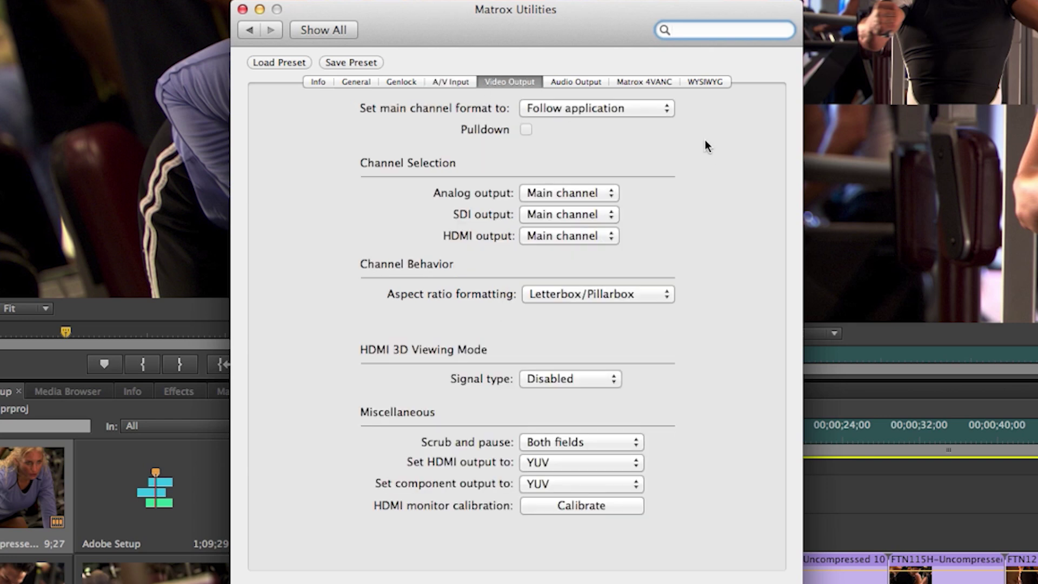
pyautogui.click(668, 114)
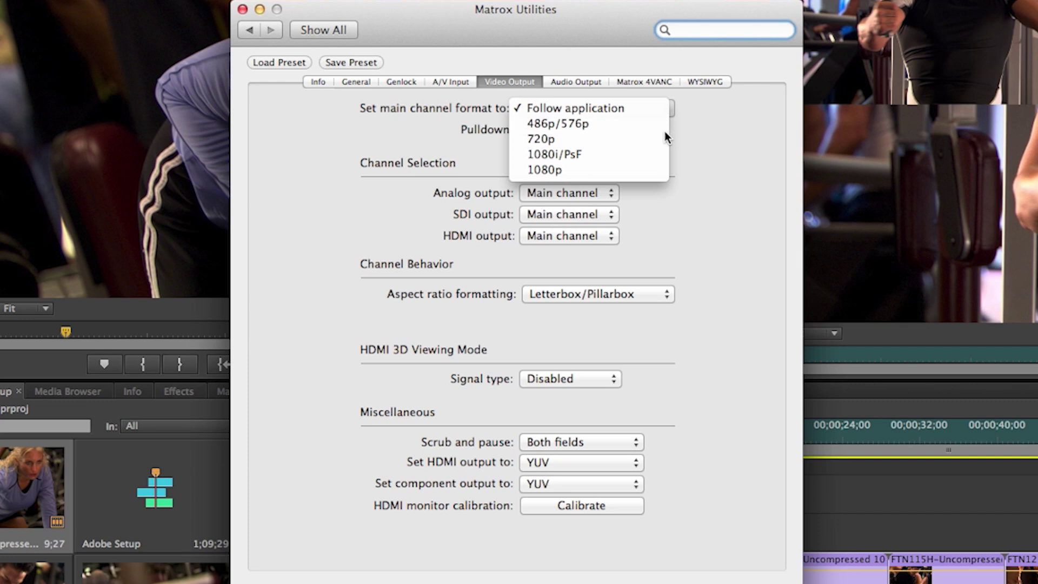
pyautogui.click(715, 138)
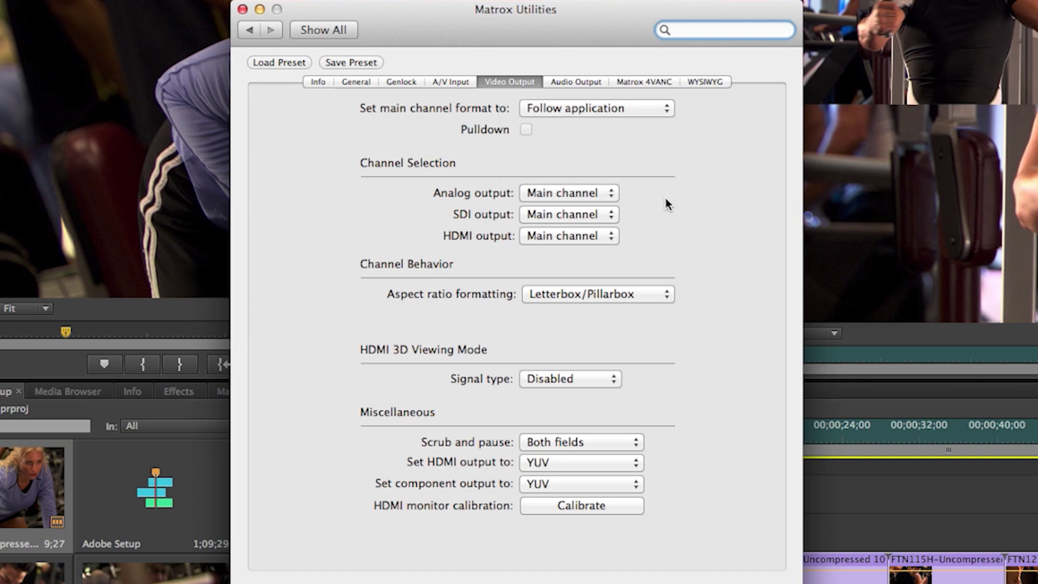
pyautogui.click(612, 196)
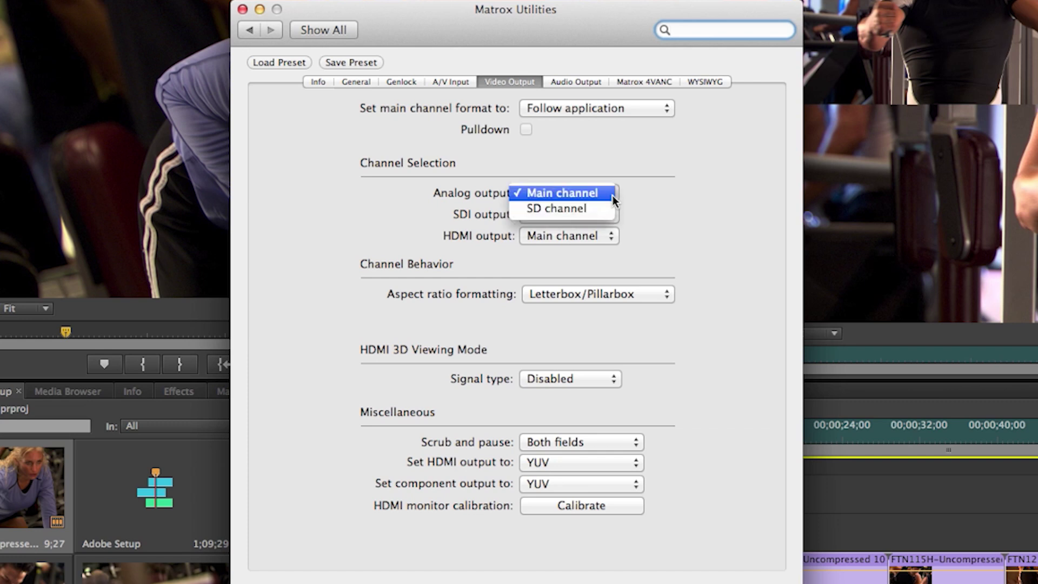
pyautogui.click(653, 208)
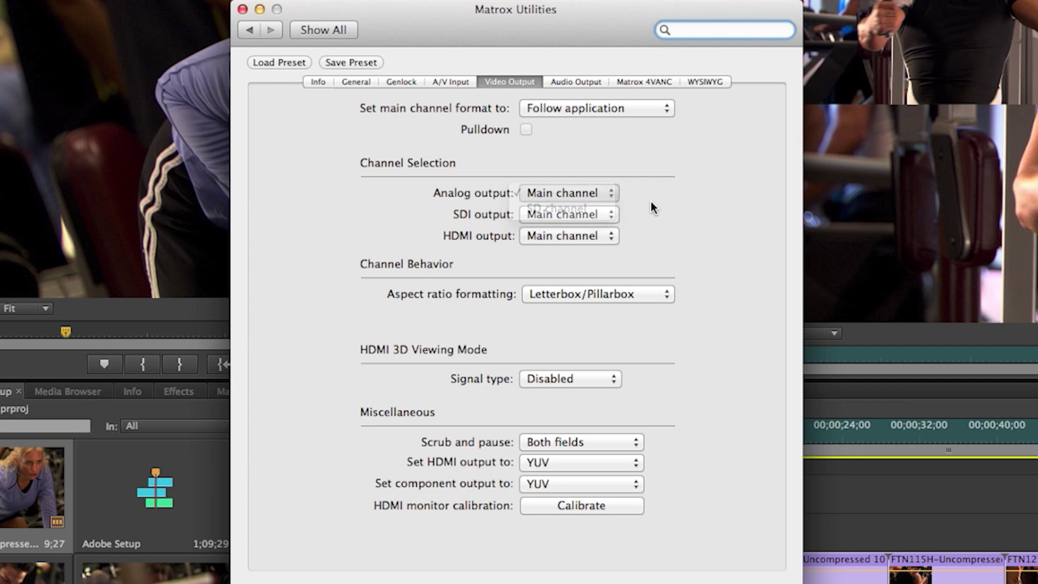
pyautogui.click(609, 218)
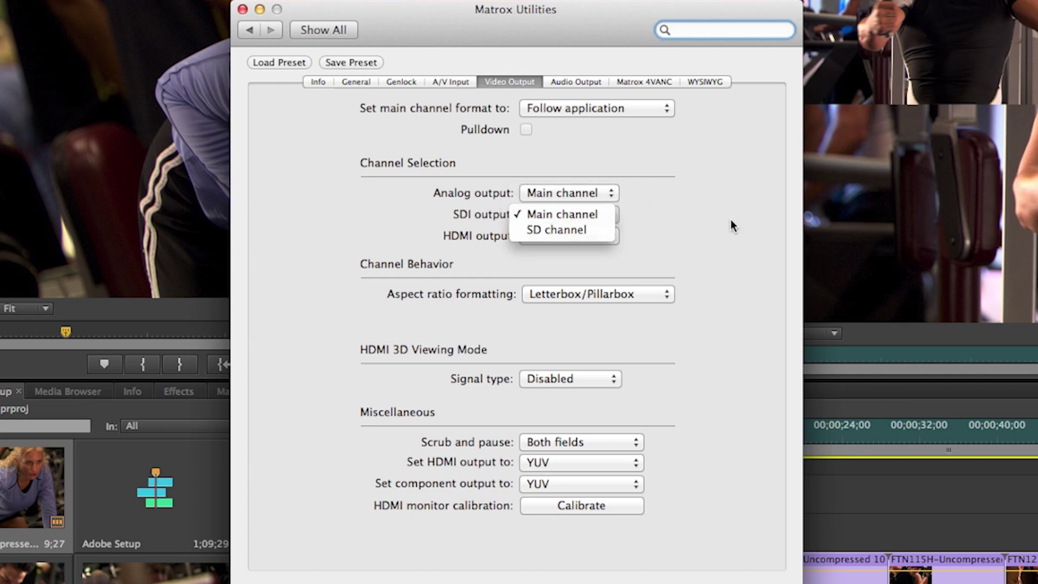
pyautogui.click(731, 219)
pyautogui.click(607, 239)
pyautogui.click(668, 237)
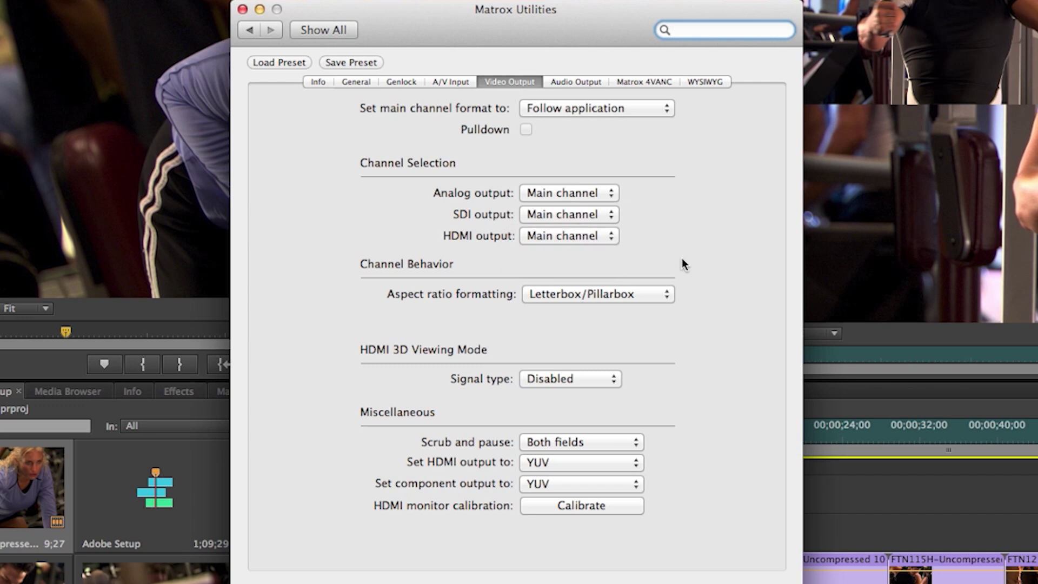
pyautogui.click(669, 301)
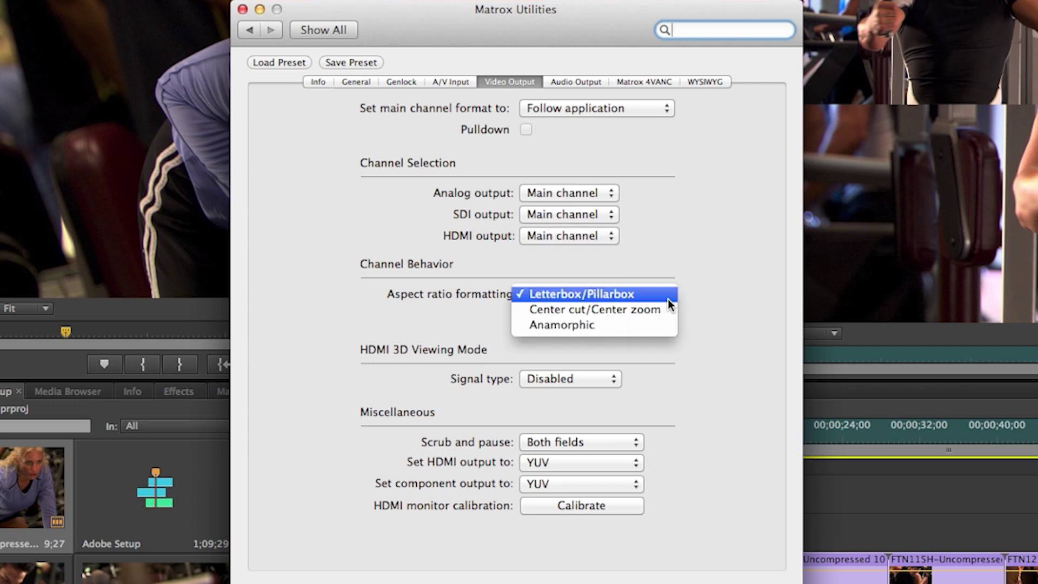
pyautogui.click(725, 322)
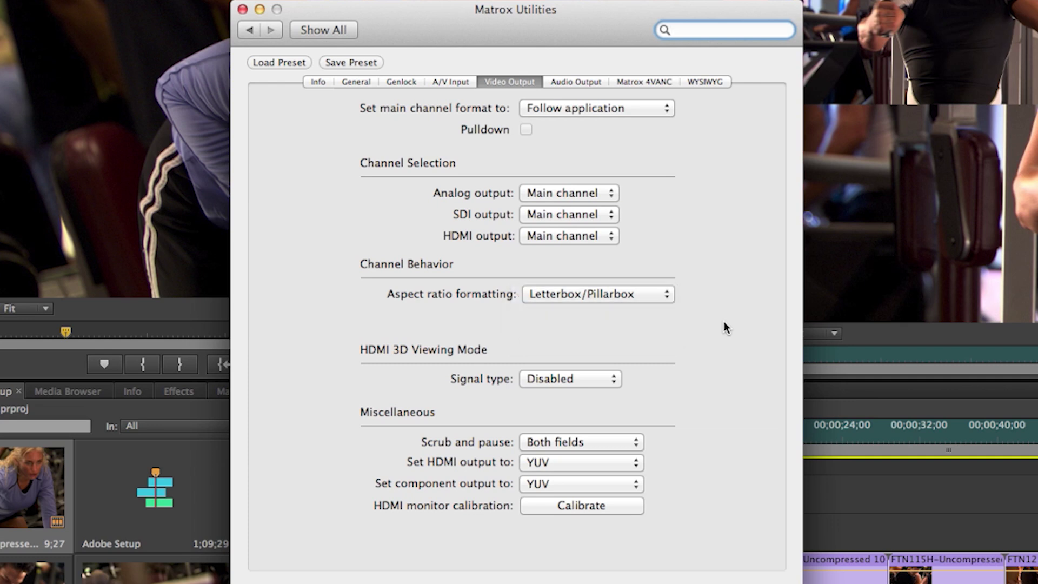
# Step: Leave 3D signal type Disabled, scrub and pause on Both fields, and HDMI and component output YUV
pyautogui.click(614, 381)
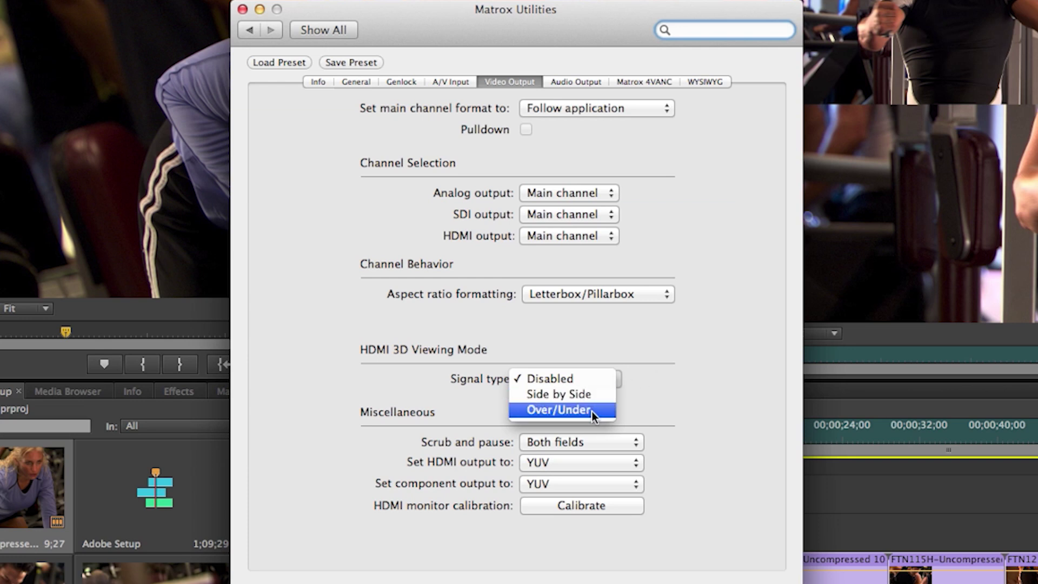
pyautogui.click(628, 383)
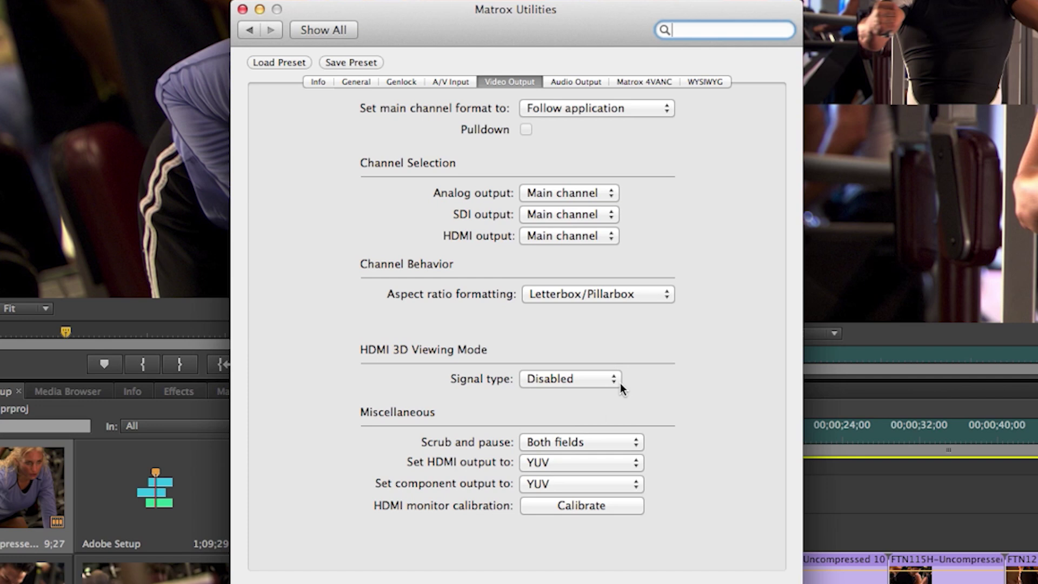
pyautogui.click(638, 446)
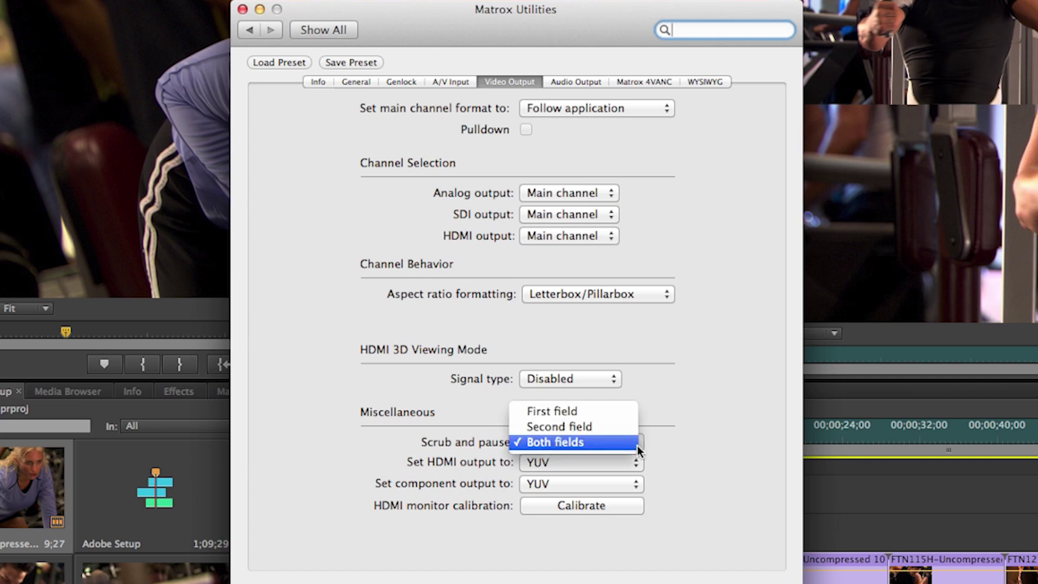
pyautogui.click(682, 443)
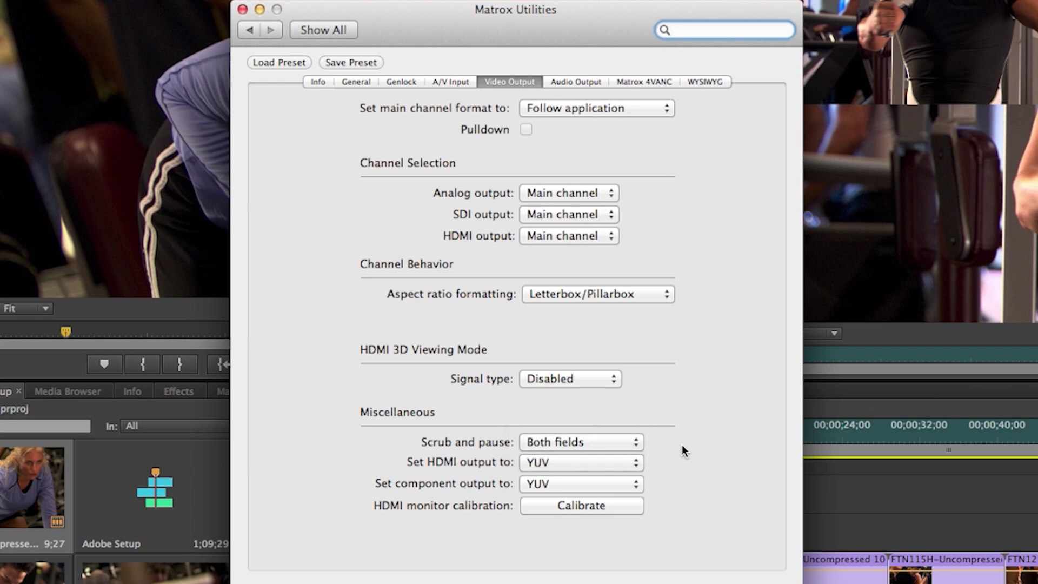
pyautogui.click(637, 466)
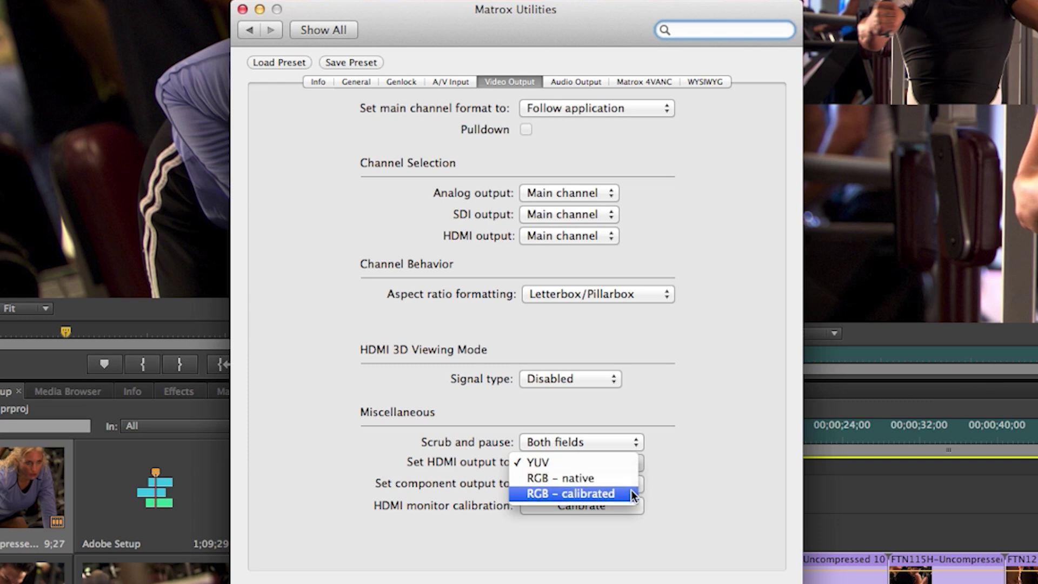
pyautogui.click(667, 466)
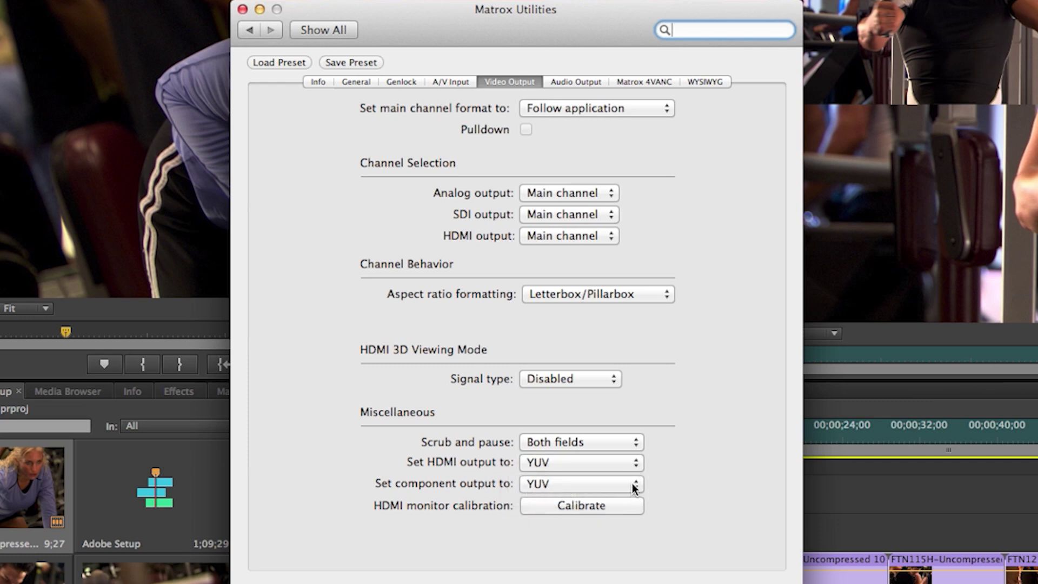
pyautogui.click(632, 483)
pyautogui.click(686, 472)
# Step: Enable audio mapping, keeping XLR 1/2 and AES/EBU 1/2 on Pair 1/2, and review HDMI channel count
pyautogui.click(575, 82)
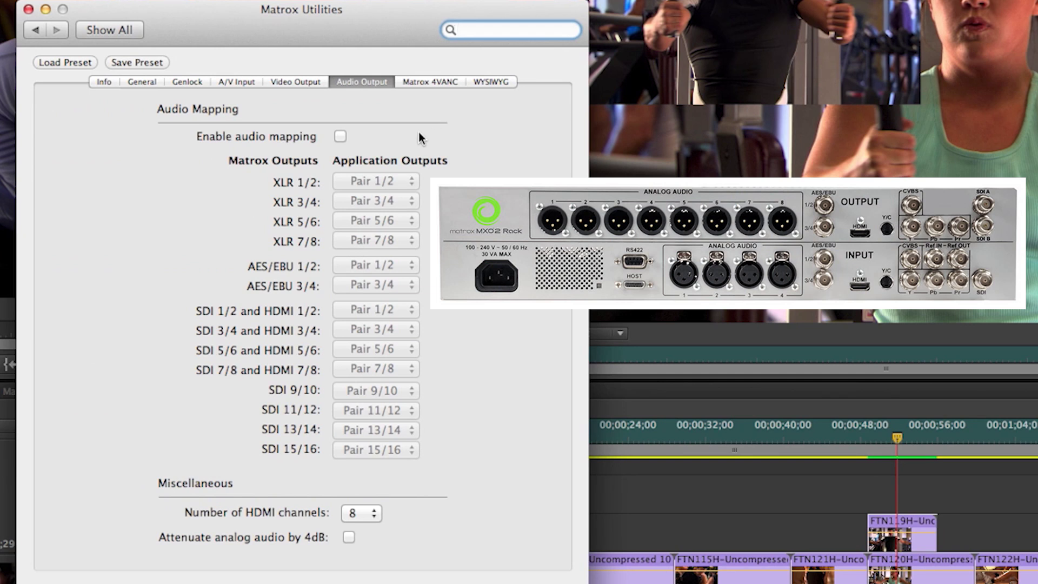
pyautogui.click(341, 136)
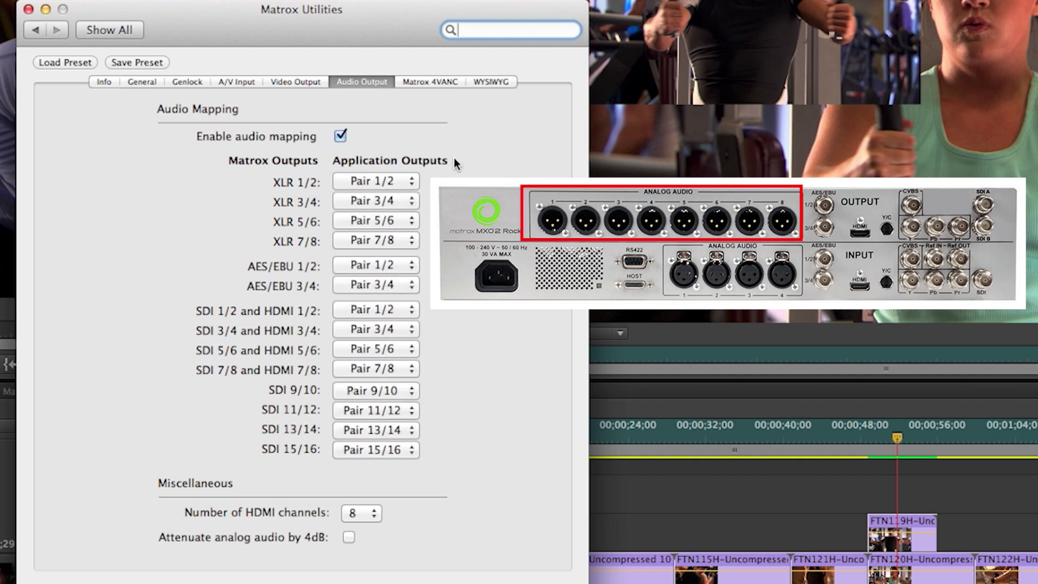
pyautogui.click(414, 184)
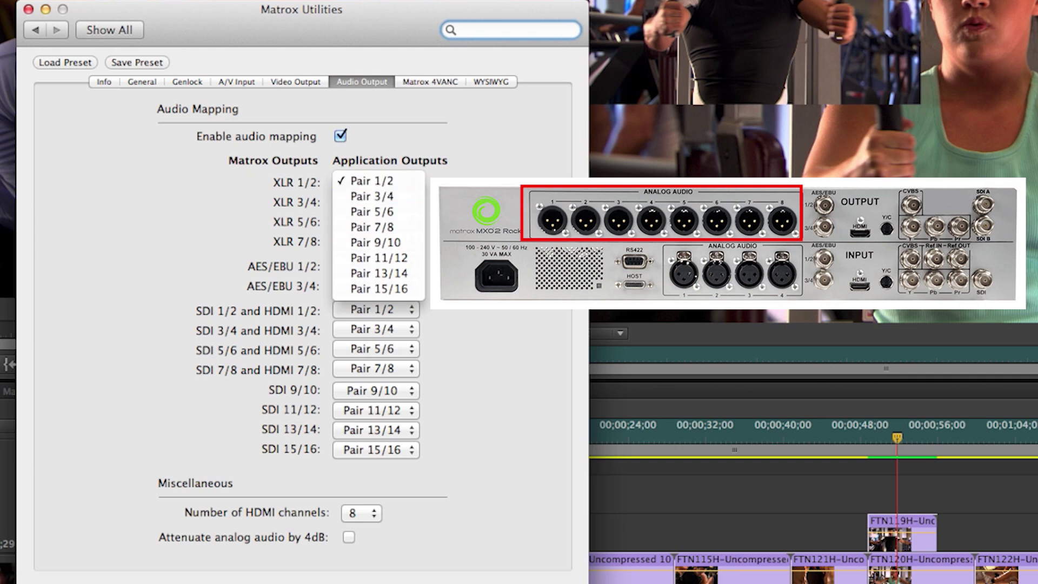
pyautogui.press('Escape')
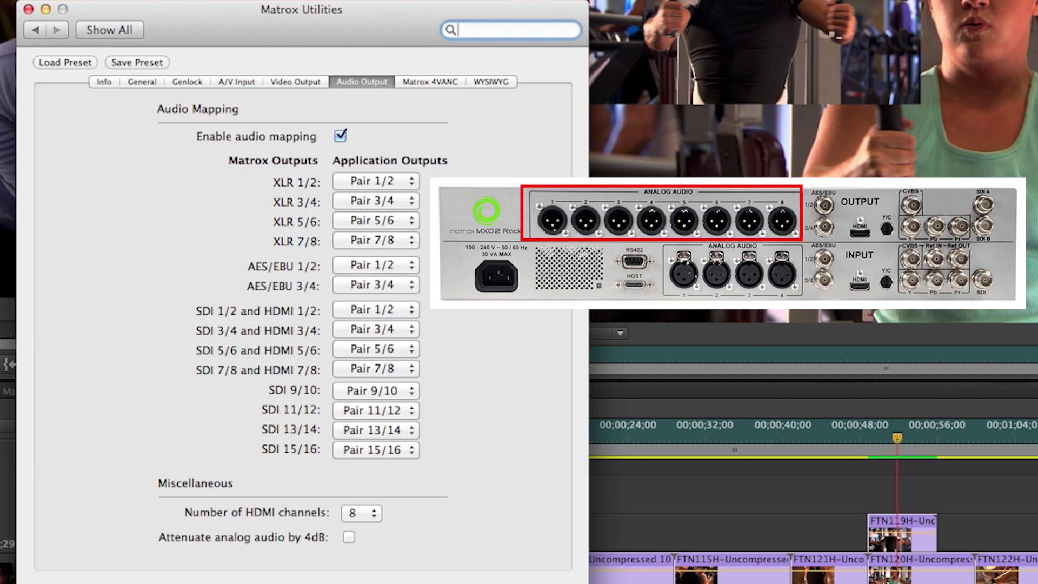
pyautogui.click(416, 267)
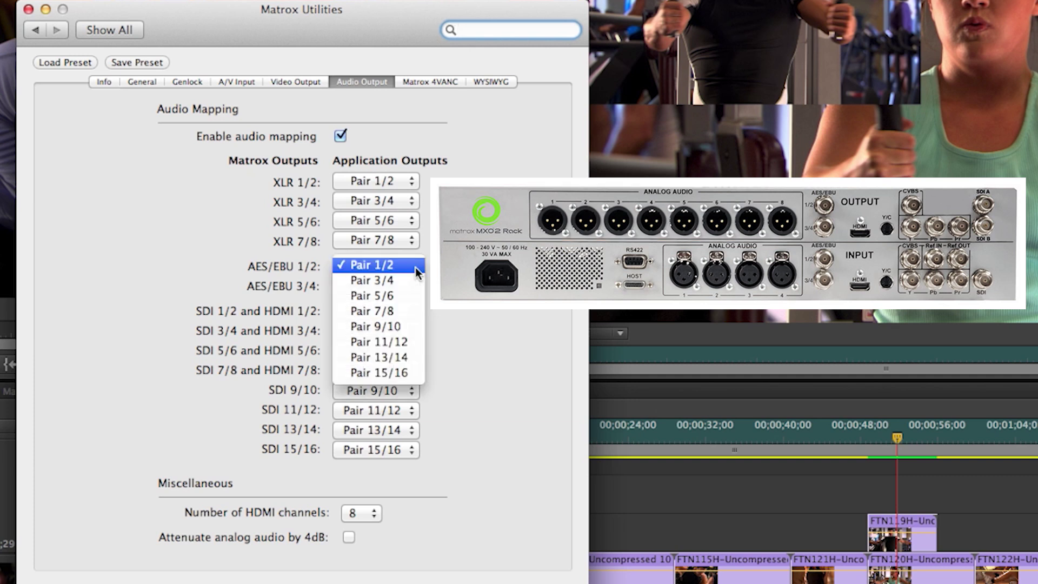
pyautogui.click(417, 267)
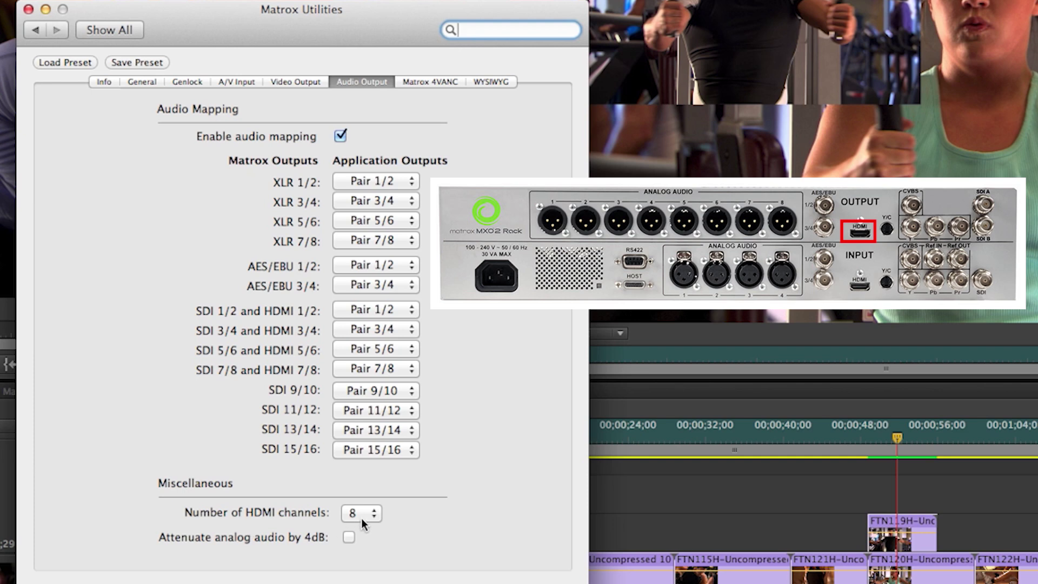
pyautogui.click(379, 518)
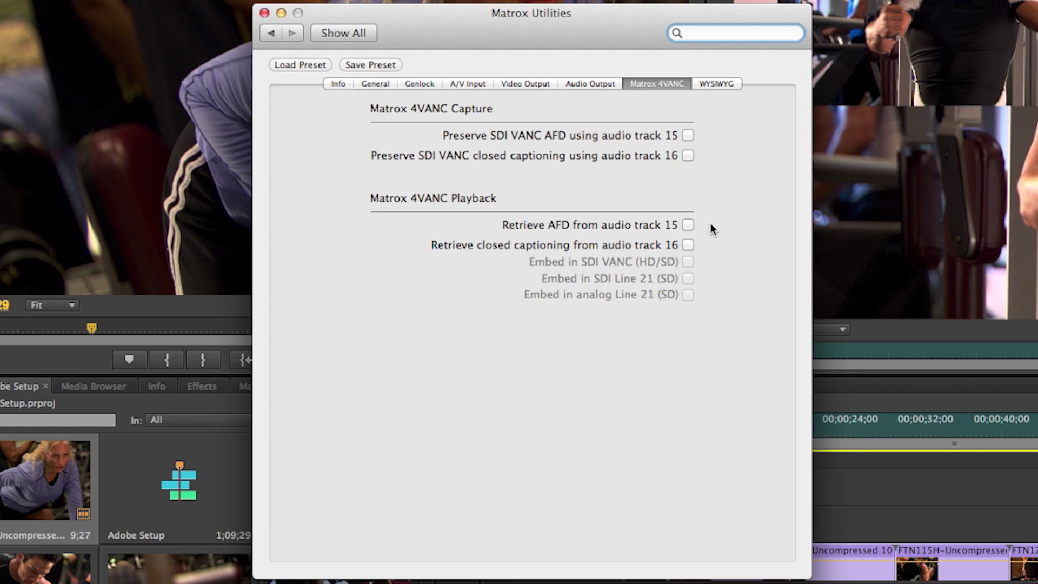
# Step: Turn on retrieving closed captioning from audio track 16, then bring up the WYSIWYG output settings
pyautogui.click(688, 245)
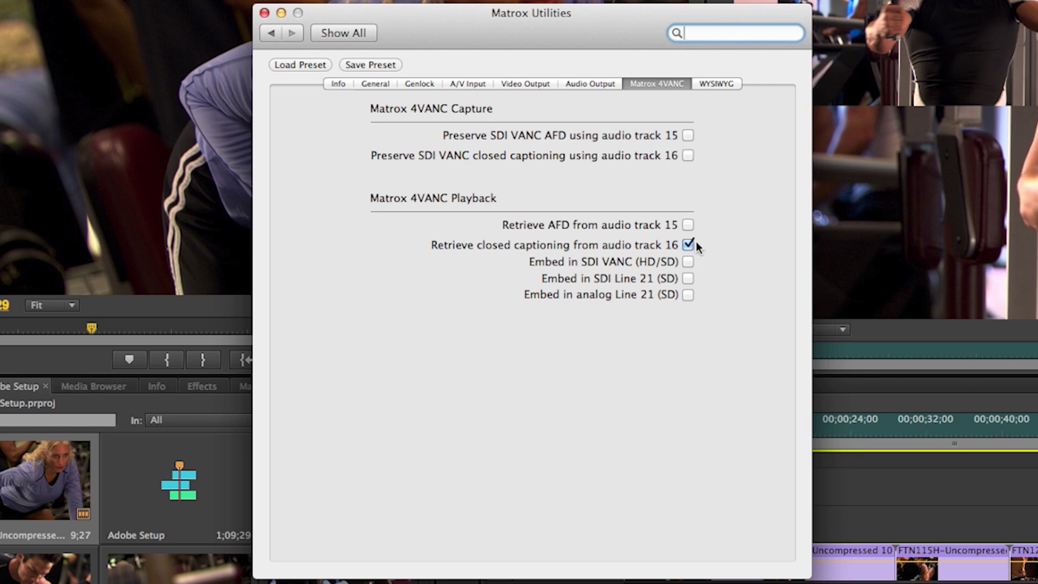
pyautogui.click(717, 84)
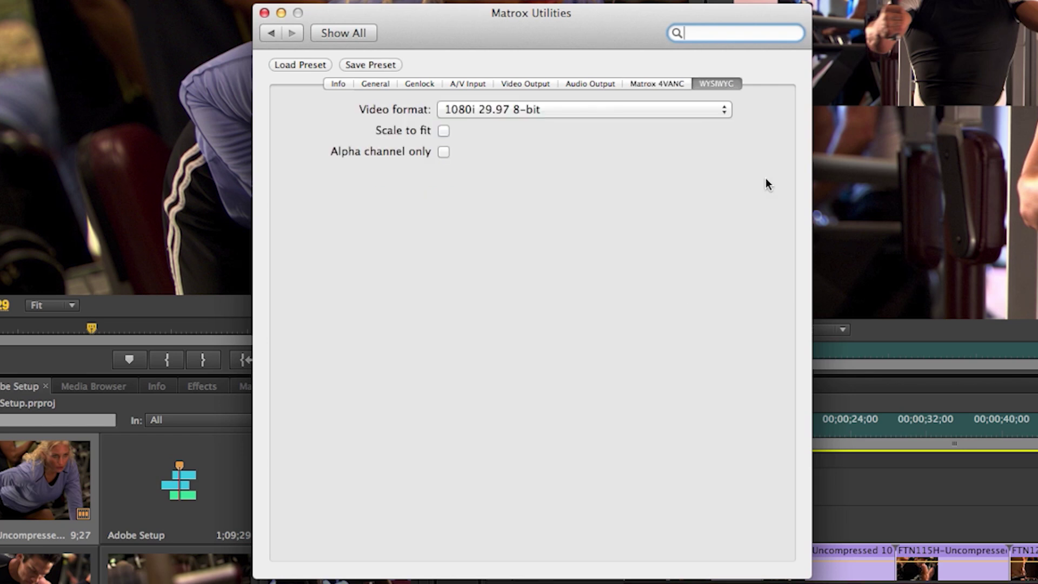
# Step: Choose 720p 29.97 8-bit as the WYSIWYG video format, then try the Alpha channel only option
pyautogui.click(725, 114)
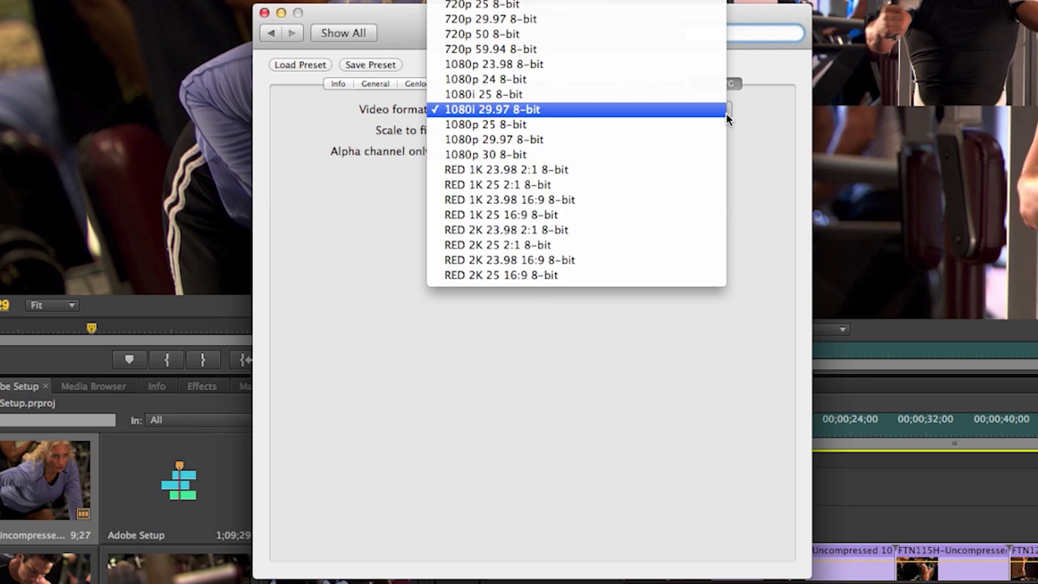
pyautogui.click(725, 113)
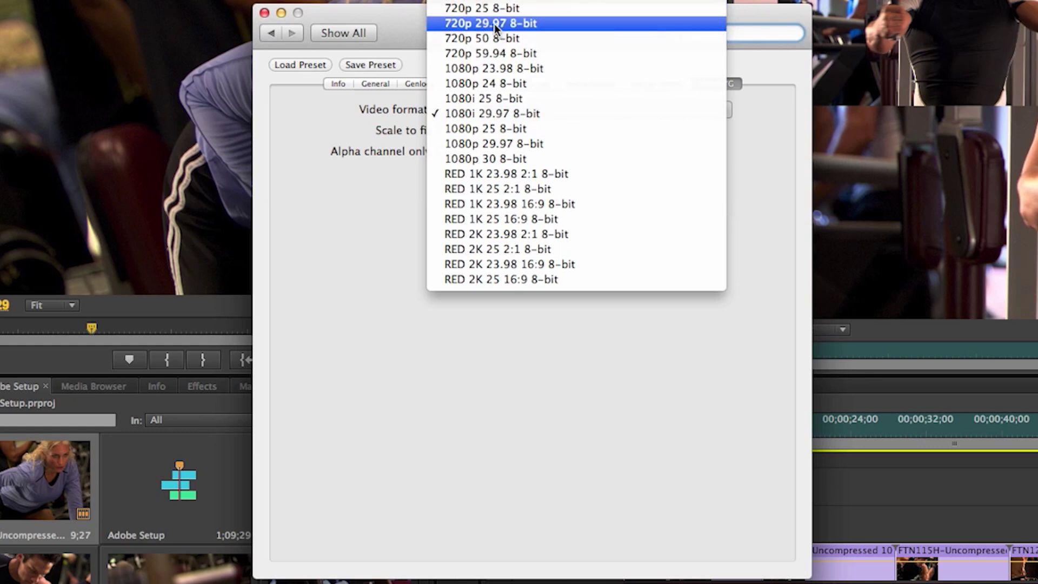
pyautogui.press('Escape')
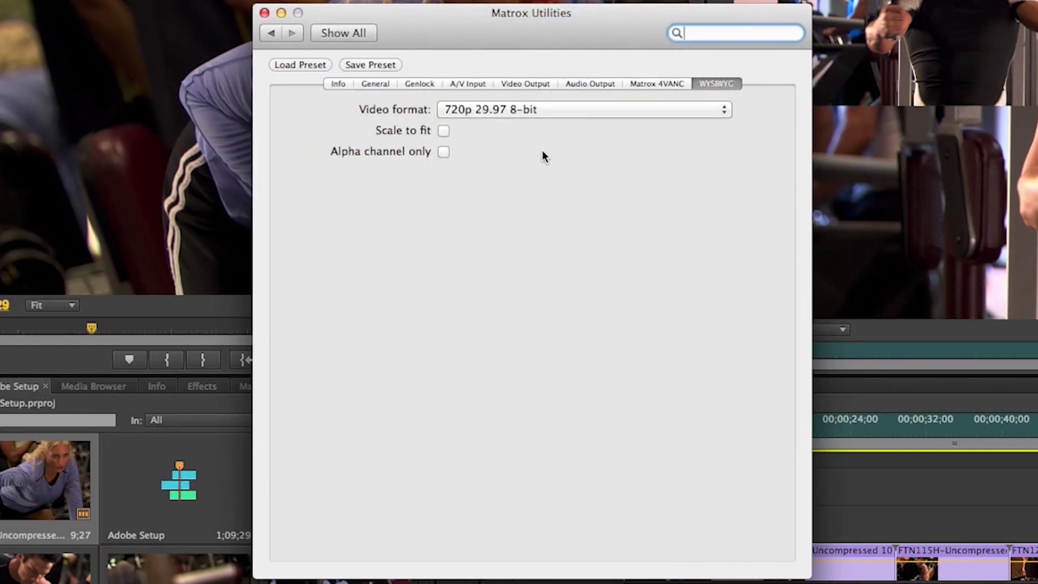
pyautogui.click(446, 154)
# Step: Turn Alpha channel only back off, and try Scale to fit before switching it off again
pyautogui.click(446, 154)
pyautogui.click(442, 131)
pyautogui.click(442, 131)
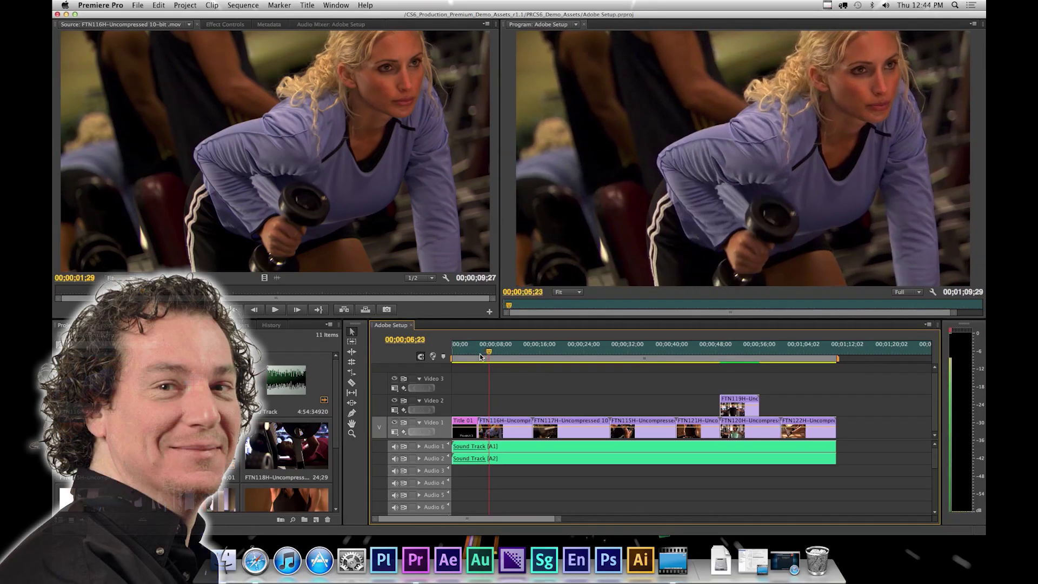